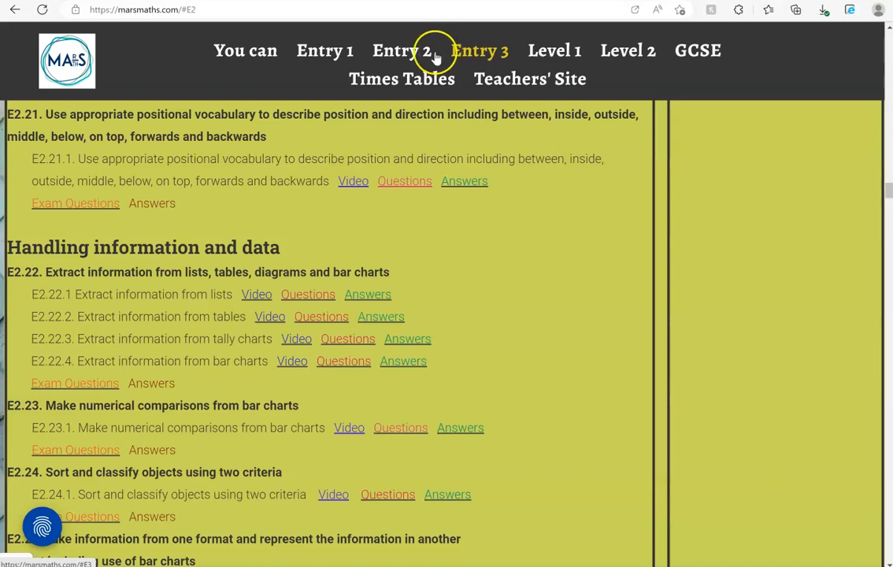
Step: Open the exam PDF and draw a red tick on the top-tier cupcake for question 1
left_click(76, 203)
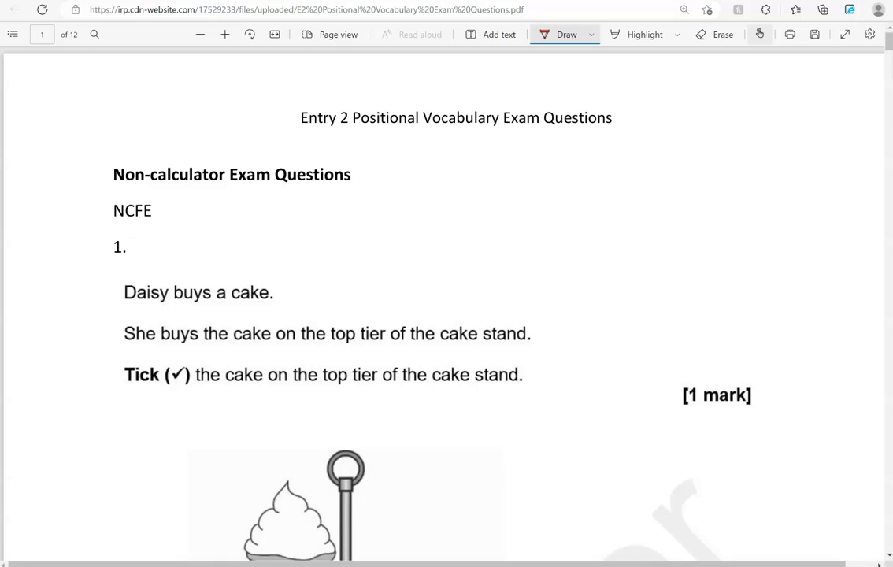
scroll(441, 315, "down", 5)
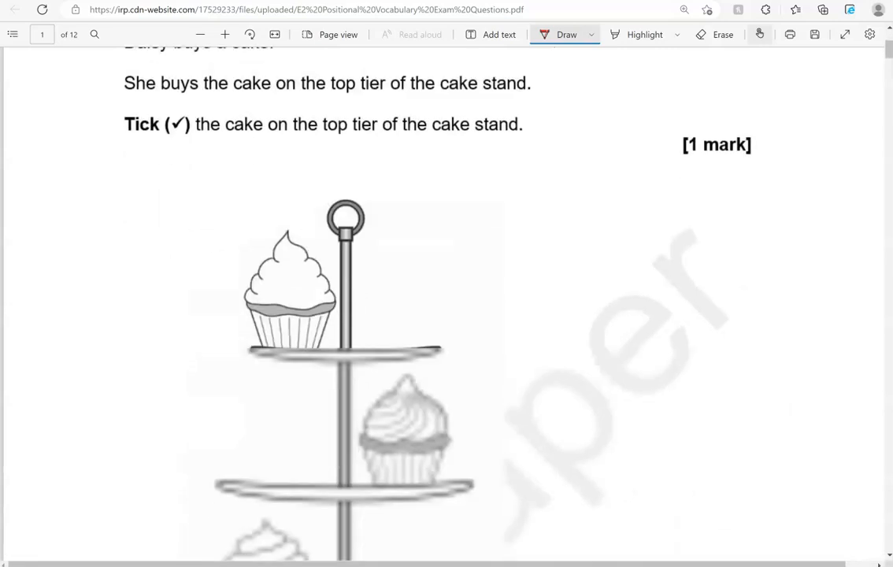
scroll(441, 315, "down", 2)
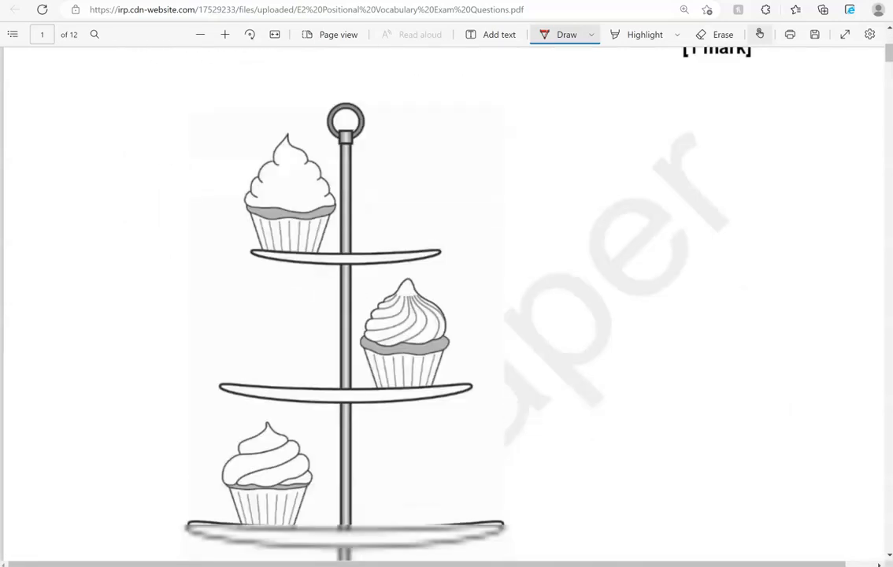
scroll(441, 314, "down", 2)
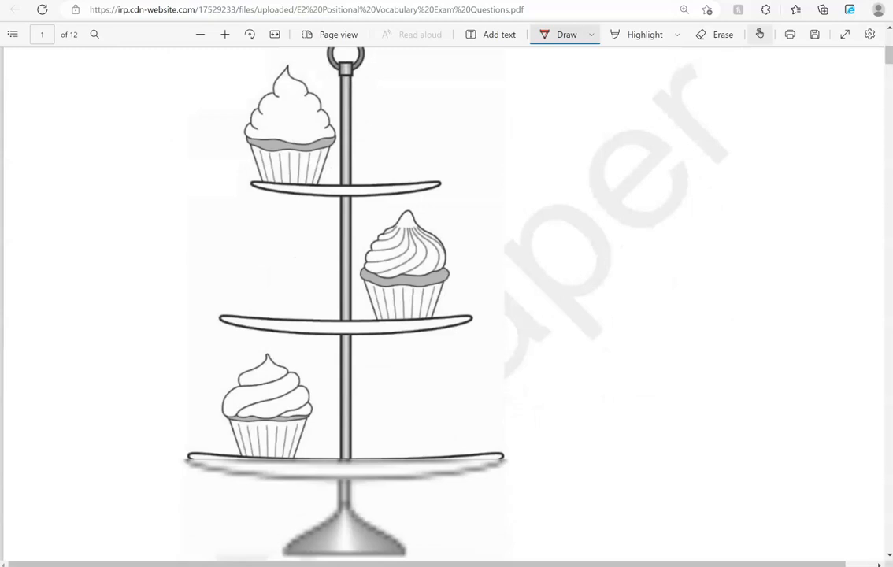
scroll(441, 315, "down", 1)
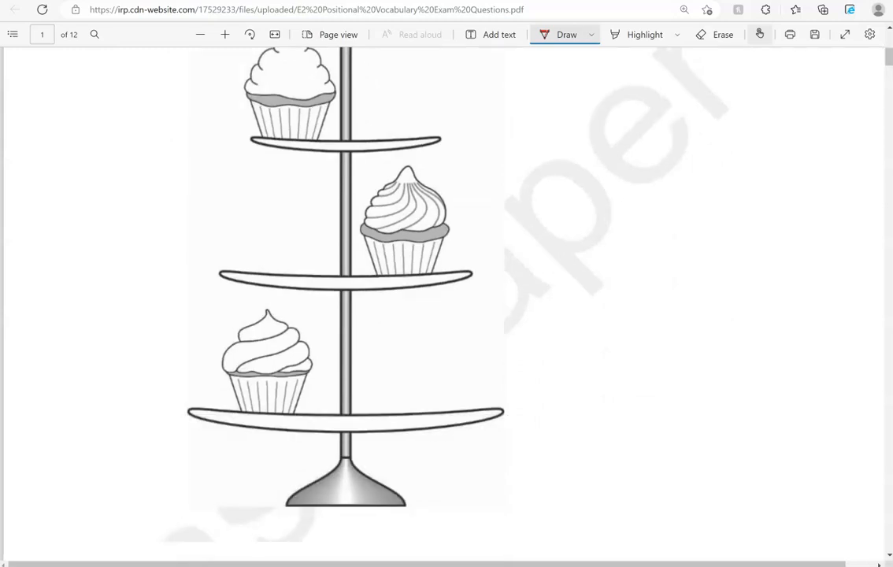
left_click_drag(278, 114, 318, 88)
scroll(441, 314, "down", 5)
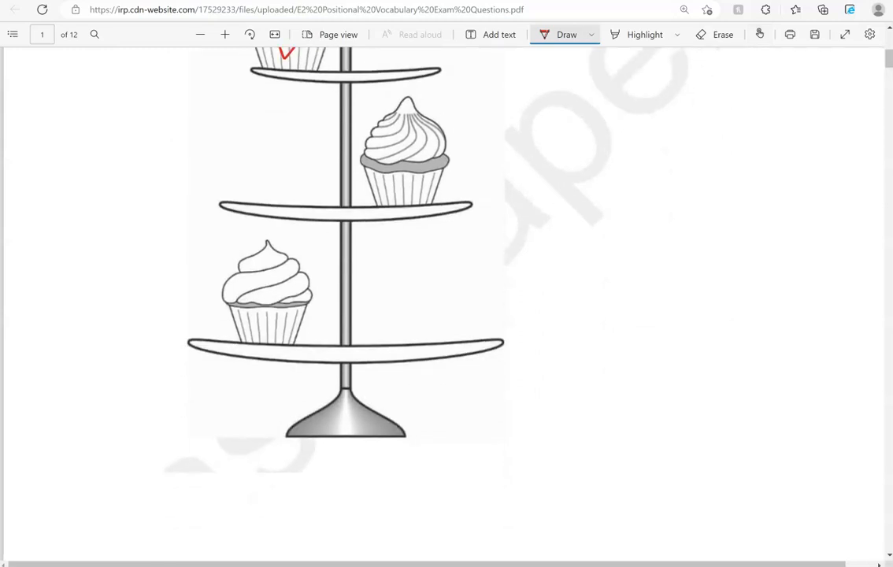
scroll(795, 401, "down", 5)
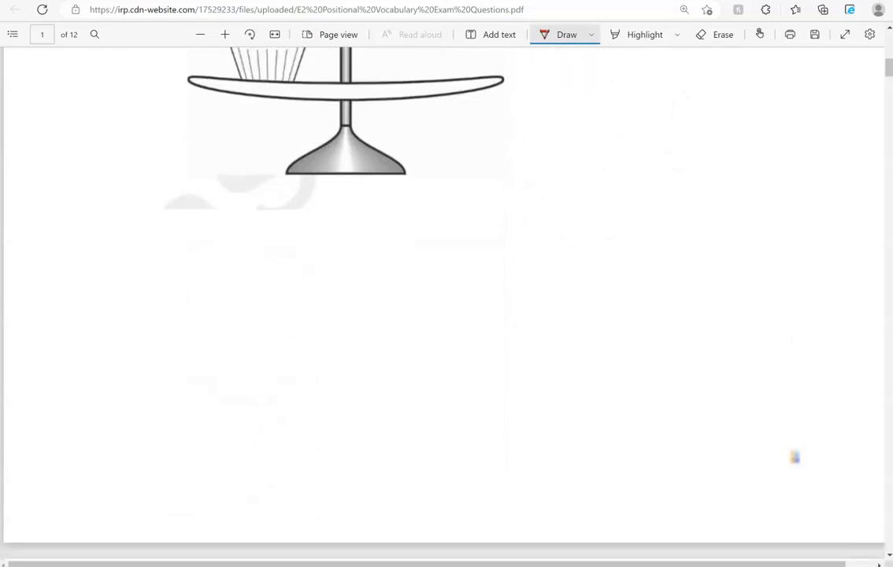
scroll(794, 401, "down", 5)
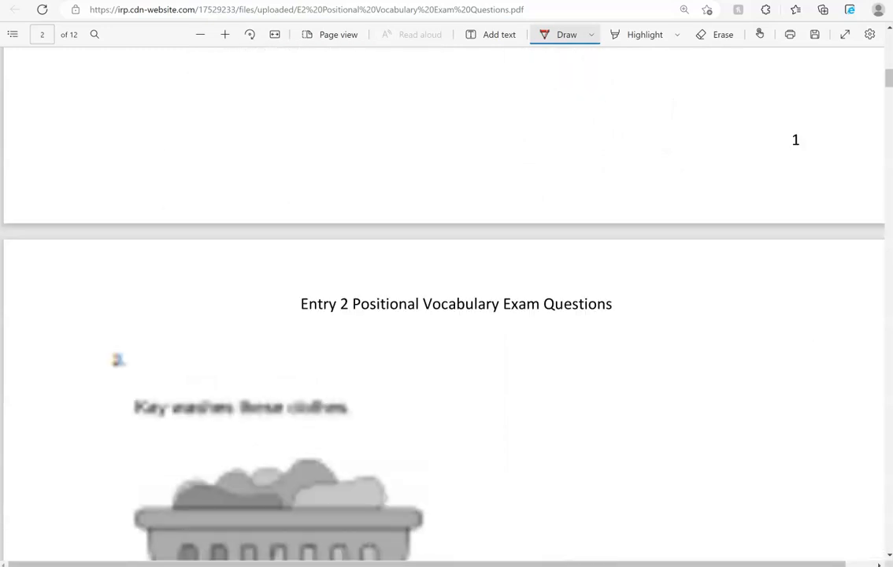
scroll(441, 315, "down", 2)
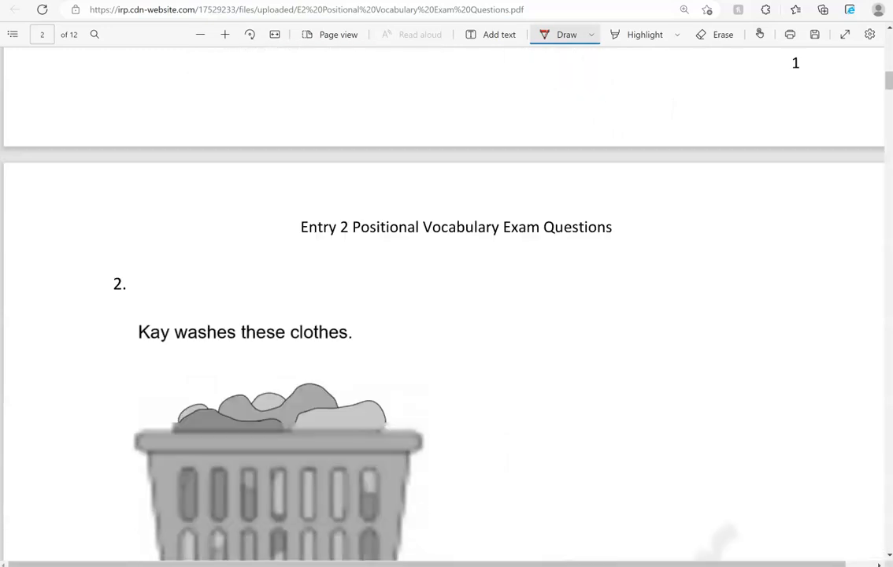
scroll(441, 315, "down", 2)
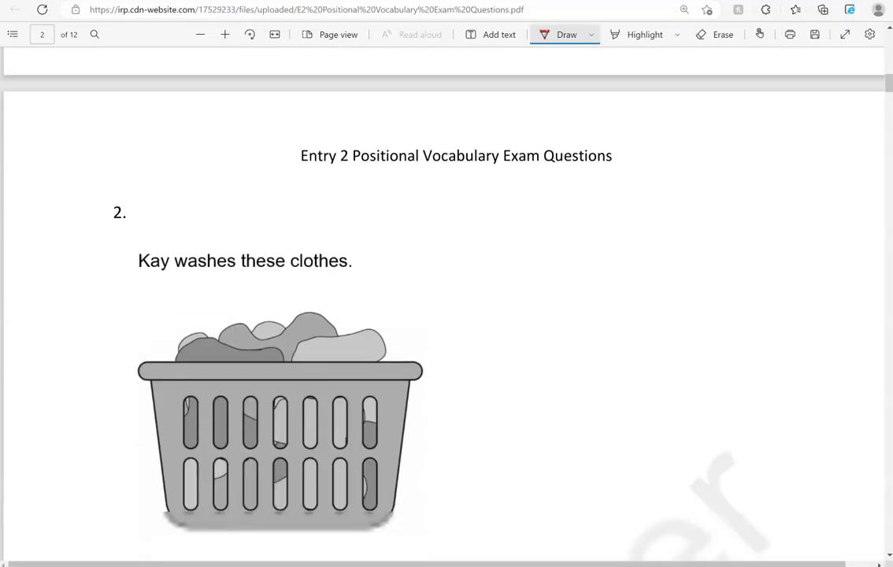
scroll(441, 315, "down", 2)
scroll(440, 315, "down", 1)
scroll(441, 315, "down", 1)
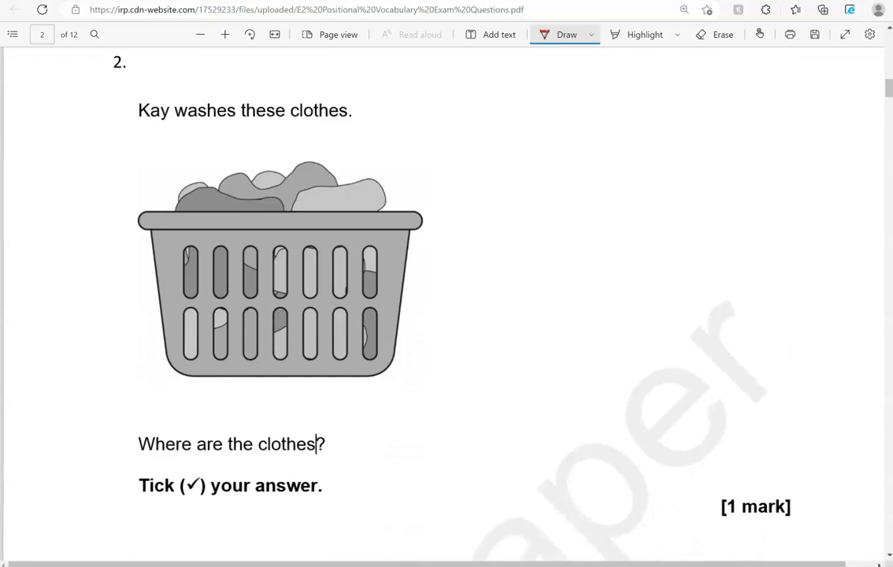
scroll(441, 314, "down", 1)
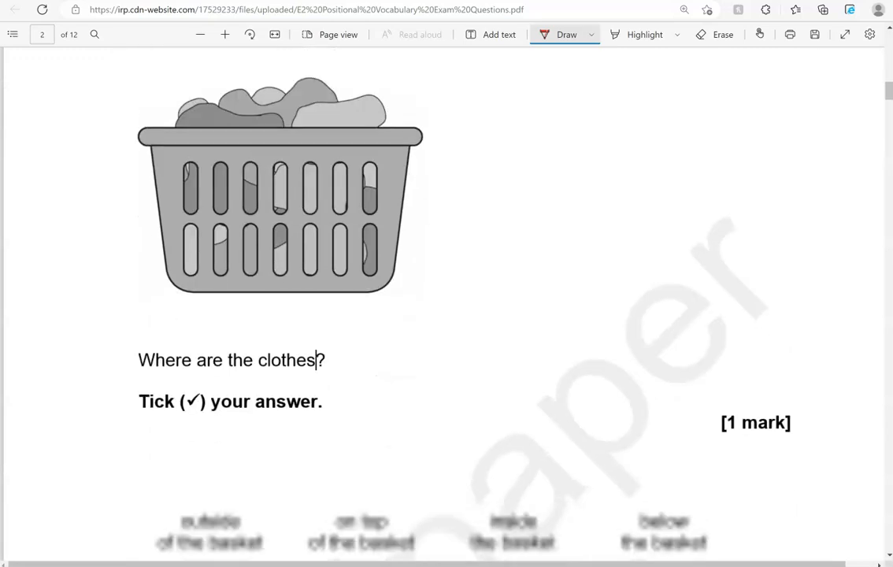
scroll(441, 314, "down", 1)
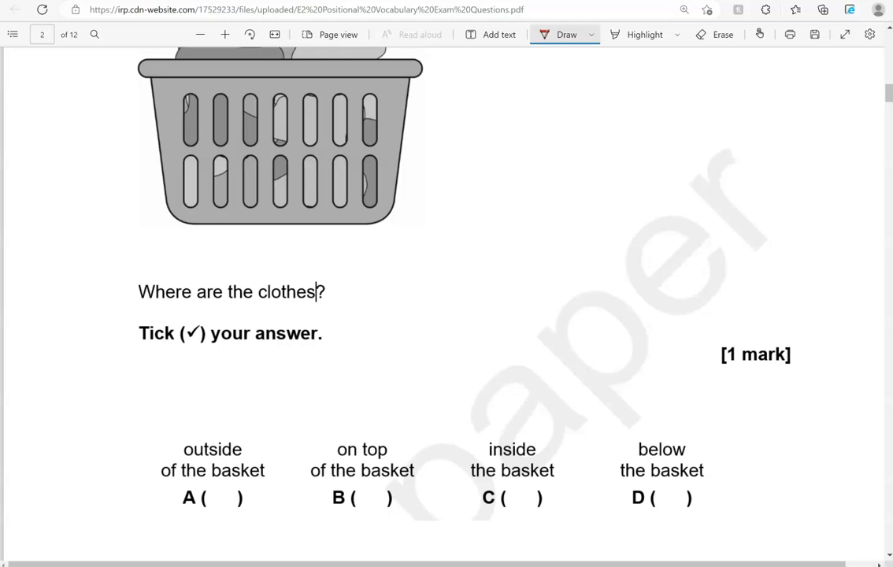
scroll(441, 315, "up", 1)
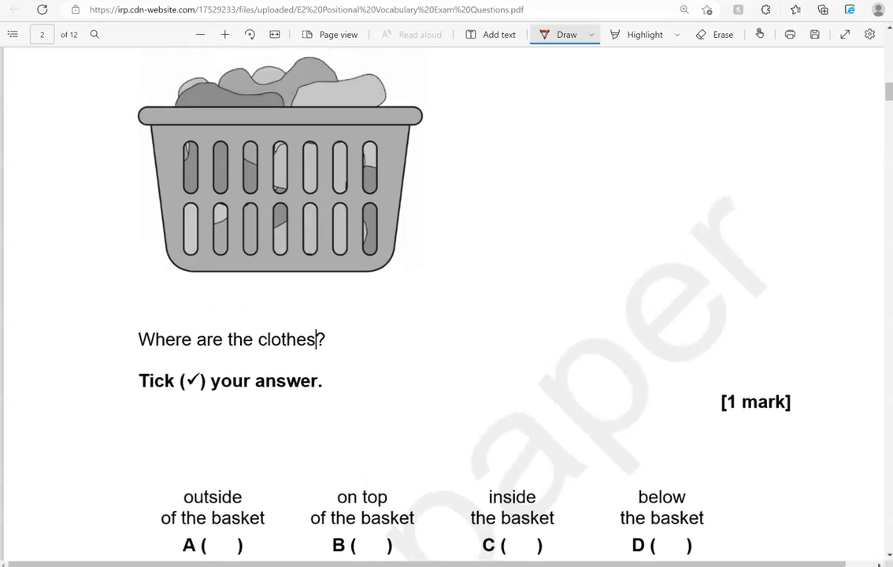
Step: Draw a red tick in option C, inside the basket, for question 2
left_click_drag(520, 540, 543, 523)
scroll(441, 315, "down", 5)
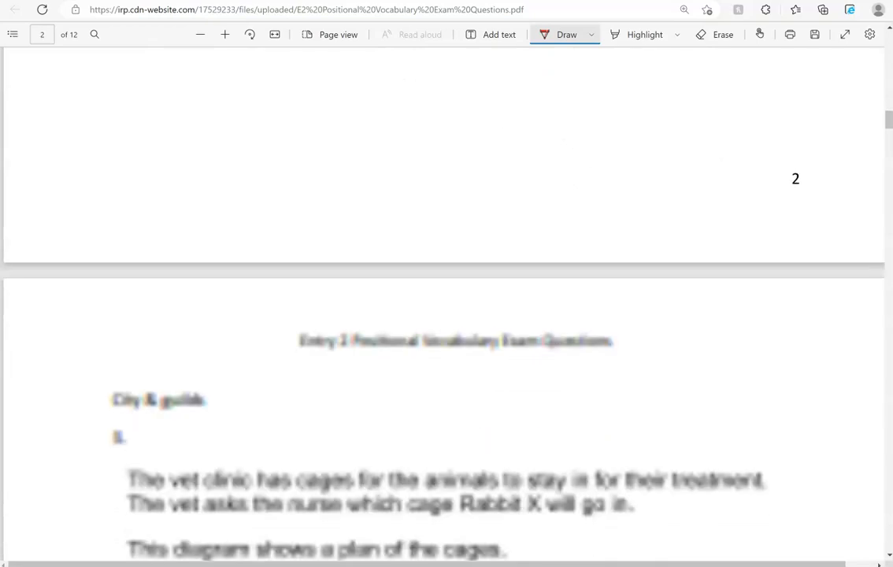
scroll(794, 373, "down", 2)
scroll(793, 373, "down", 1)
scroll(793, 373, "down", 2)
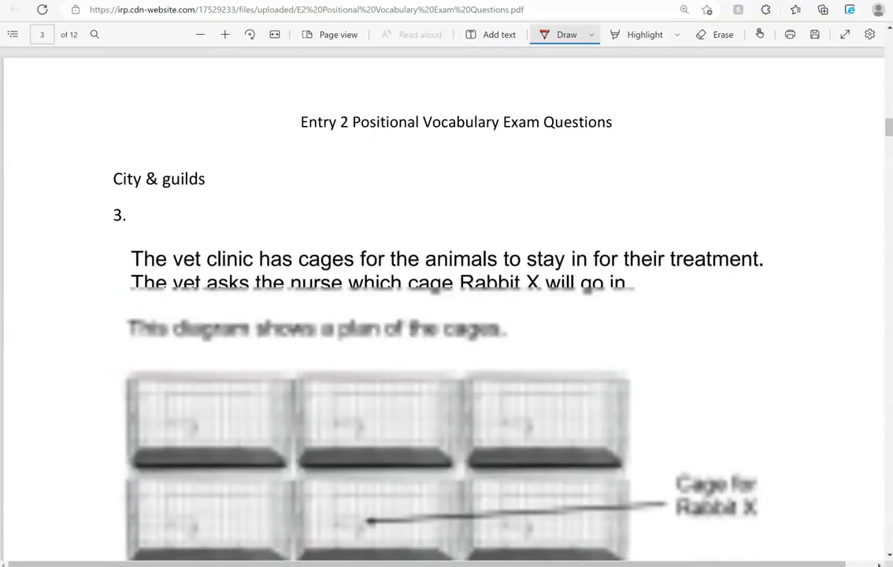
scroll(794, 373, "down", 1)
scroll(794, 373, "down", 1)
scroll(793, 373, "down", 1)
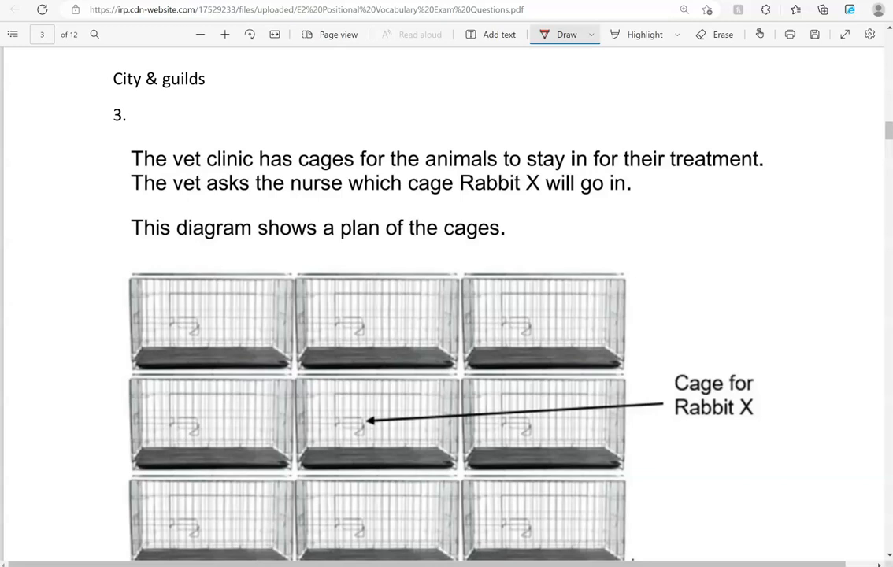
scroll(447, 314, "down", 3)
scroll(446, 315, "down", 3)
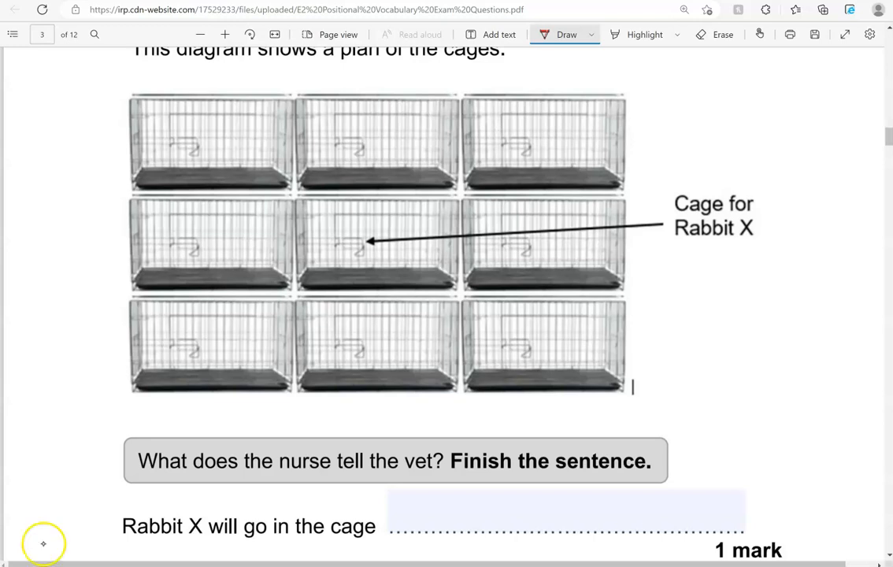
Step: Handwrite 'in the' on the dotted line and circle the middle cage for Rabbit X
left_click(425, 522)
mouse_move(425, 507)
left_mouse_down()
mouse_move(447, 526)
mouse_move(641, 524)
left_mouse_up()
mouse_move(370, 207)
left_mouse_down()
mouse_move(346, 220)
mouse_move(437, 228)
mouse_move(393, 205)
left_mouse_up()
scroll(447, 314, "down", 2)
scroll(446, 315, "down", 2)
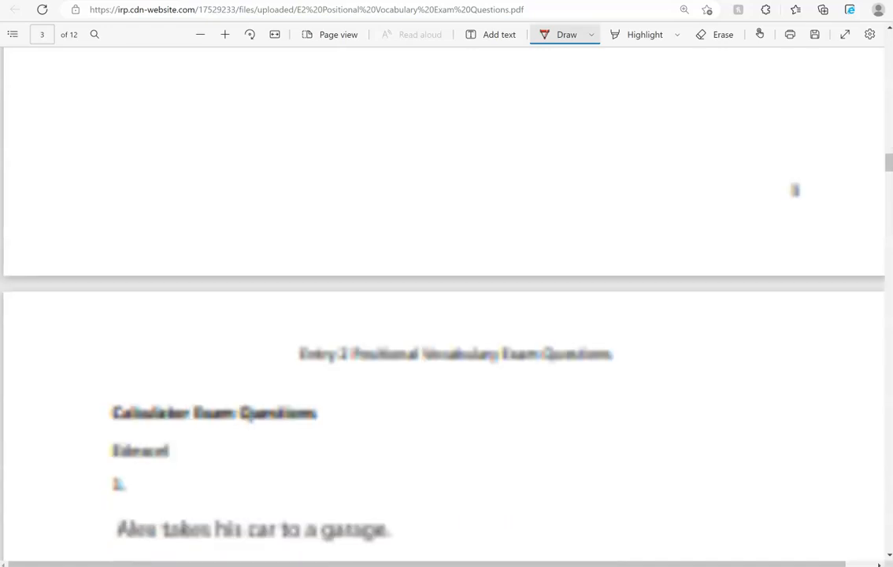
scroll(446, 315, "down", 2)
scroll(446, 314, "down", 3)
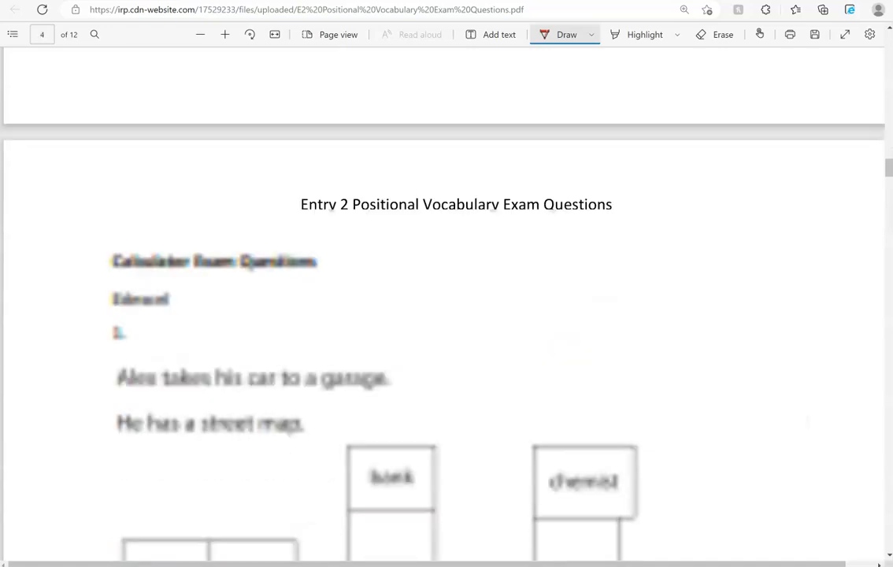
scroll(446, 315, "down", 2)
scroll(446, 315, "down", 1)
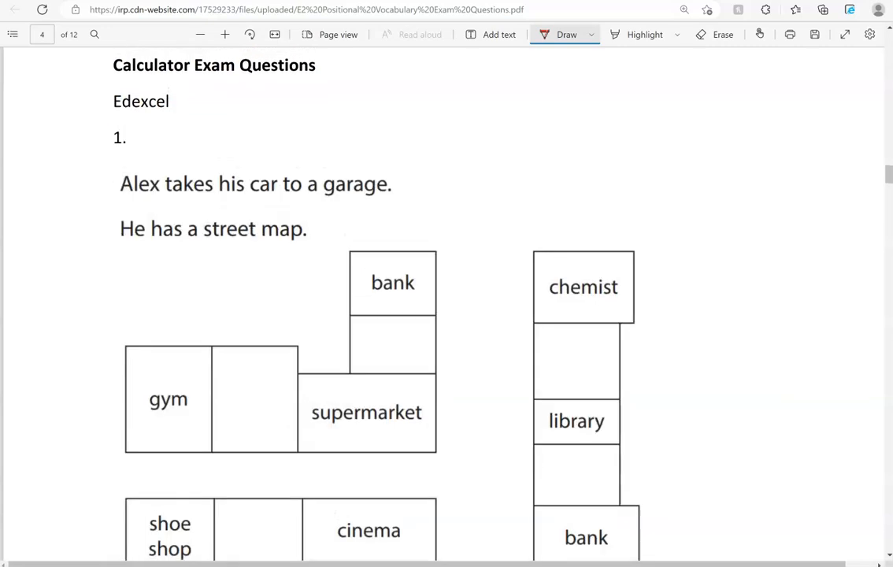
scroll(446, 315, "down", 1)
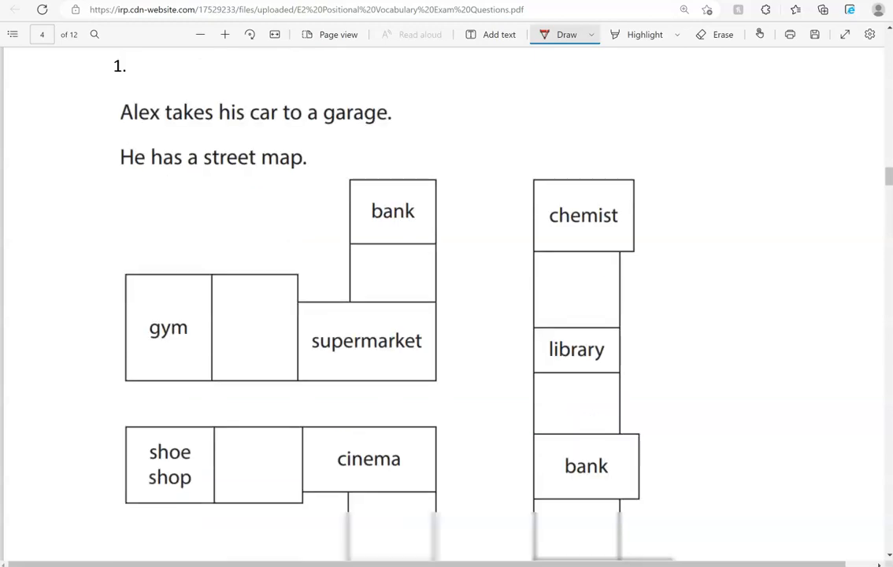
scroll(447, 315, "down", 1)
scroll(447, 314, "down", 1)
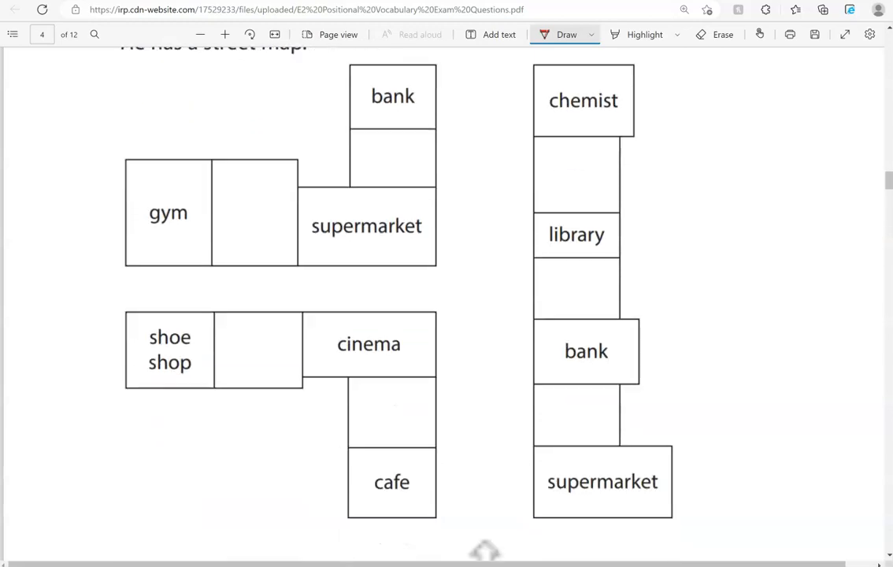
scroll(447, 315, "down", 1)
scroll(446, 315, "down", 1)
scroll(446, 315, "down", 1)
scroll(447, 315, "down", 1)
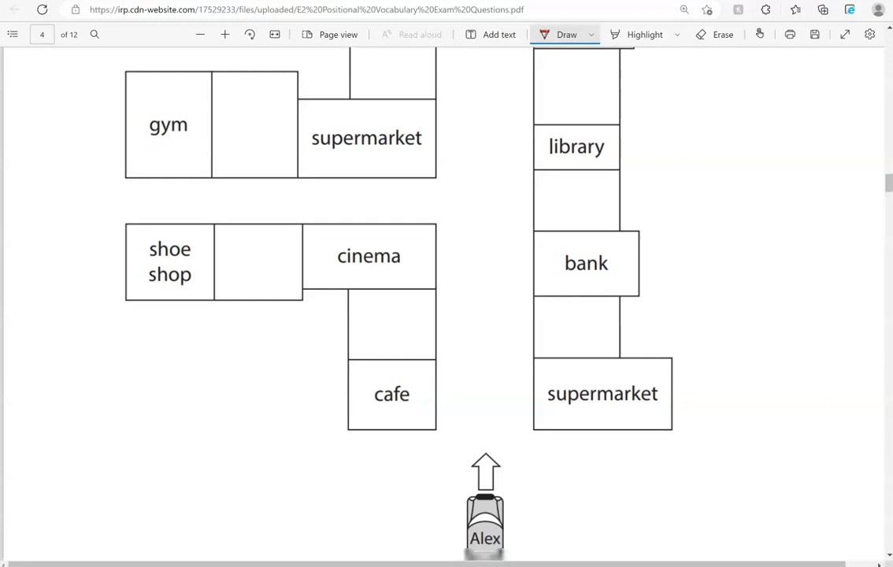
scroll(446, 315, "down", 1)
scroll(446, 315, "down", 1)
scroll(446, 315, "down", 1)
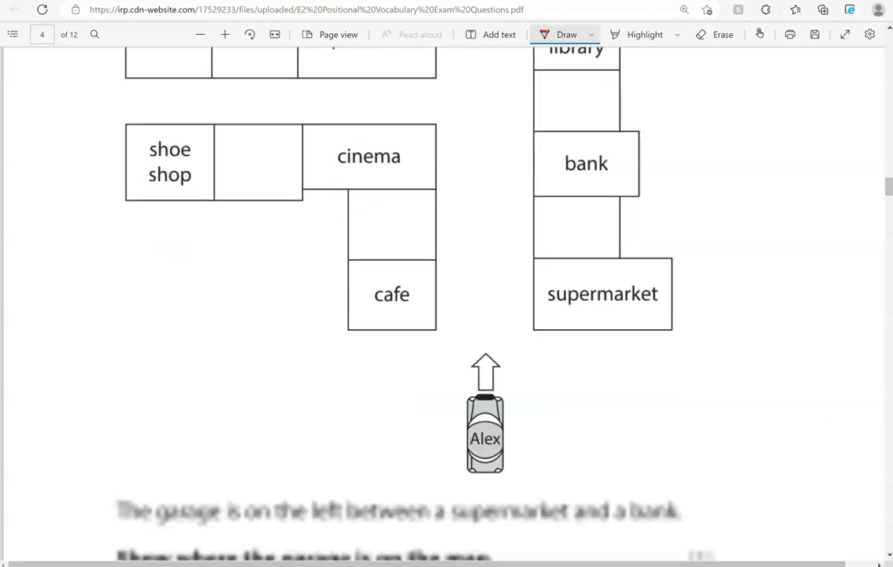
scroll(446, 315, "down", 1)
scroll(447, 315, "down", 1)
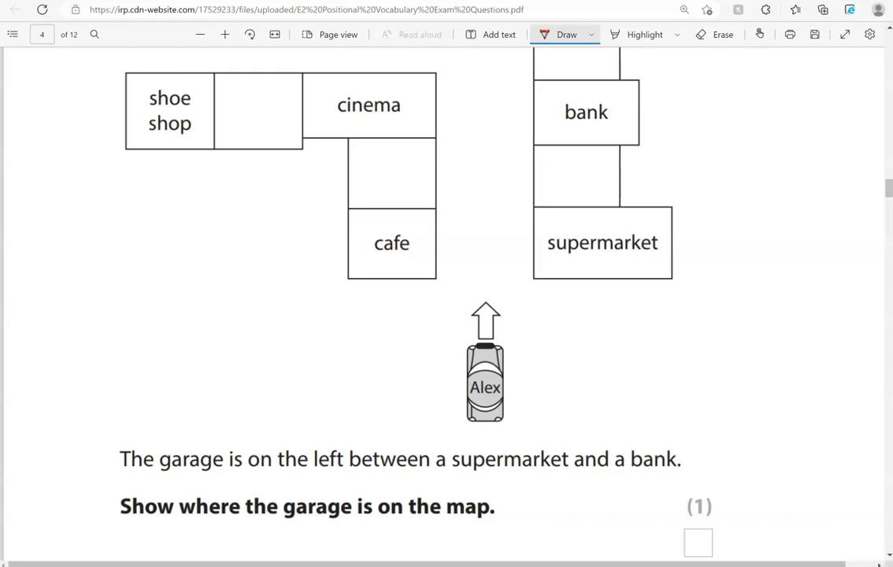
scroll(447, 315, "up", 2)
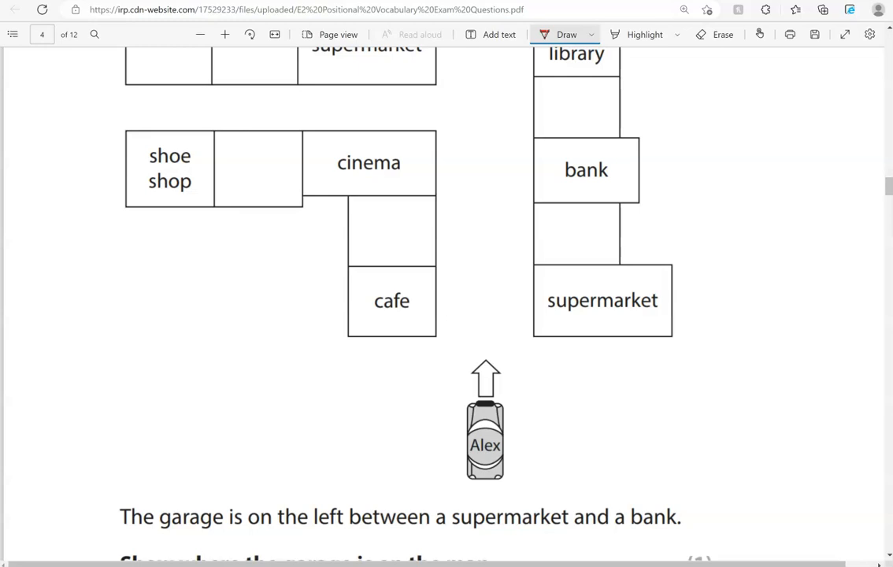
scroll(447, 315, "up", 2)
scroll(447, 315, "up", 2)
scroll(446, 315, "up", 2)
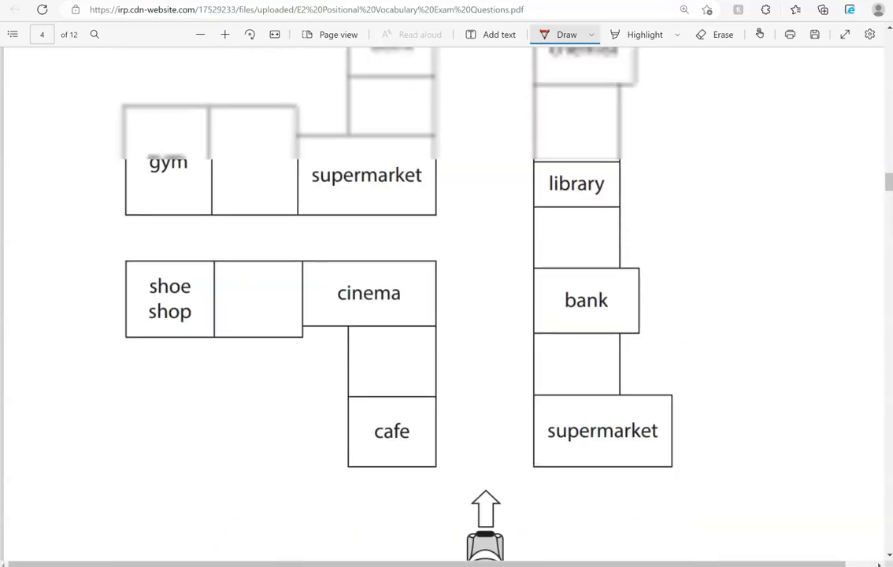
scroll(447, 315, "up", 1)
scroll(447, 315, "up", 2)
scroll(447, 315, "up", 1)
scroll(446, 315, "up", 2)
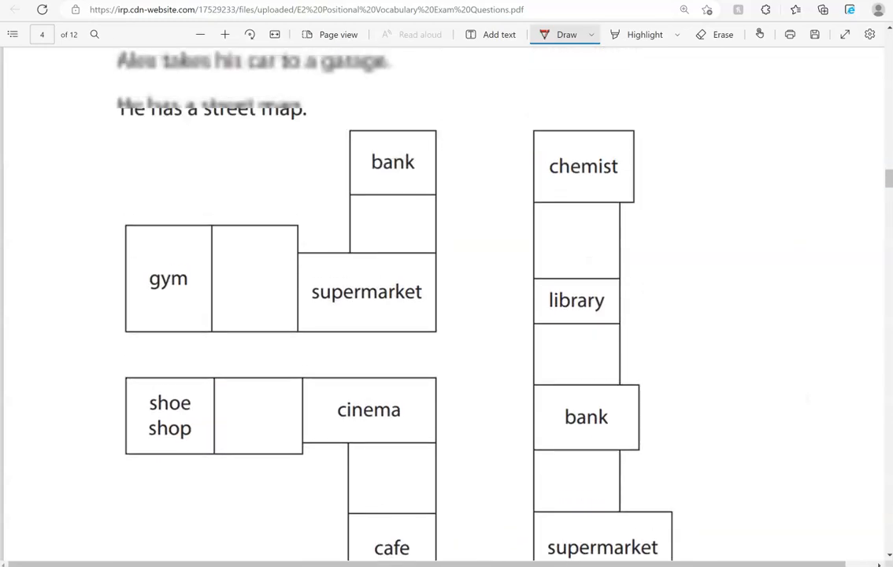
scroll(447, 315, "up", 1)
Step: Underline supermarket and bank, then tick the empty garage box between them
left_click_drag(324, 319, 421, 316)
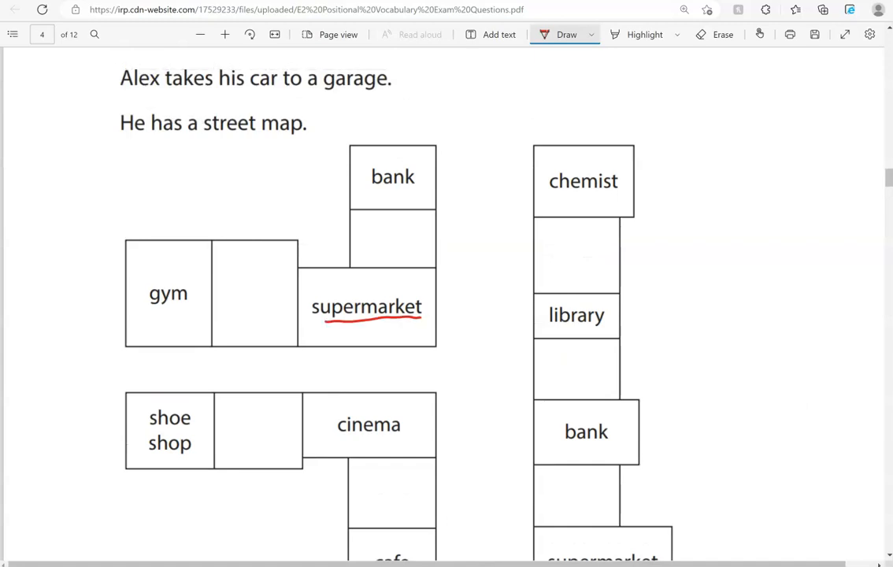
left_click_drag(372, 187, 414, 187)
mouse_move(383, 240)
left_mouse_down()
mouse_move(392, 252)
mouse_move(413, 226)
left_mouse_up()
scroll(447, 315, "down", 3)
scroll(446, 315, "down", 2)
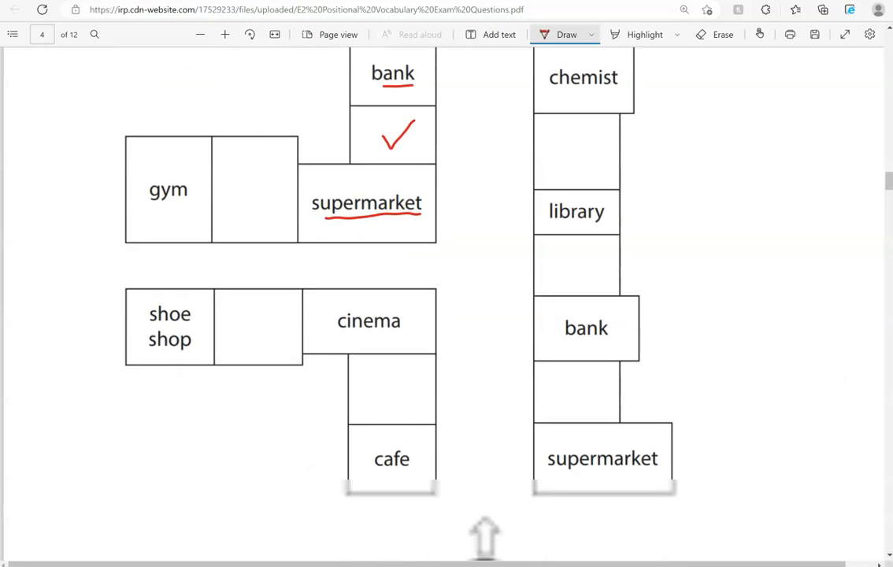
scroll(447, 315, "down", 2)
scroll(446, 314, "down", 2)
scroll(446, 315, "down", 2)
scroll(446, 315, "down", 1)
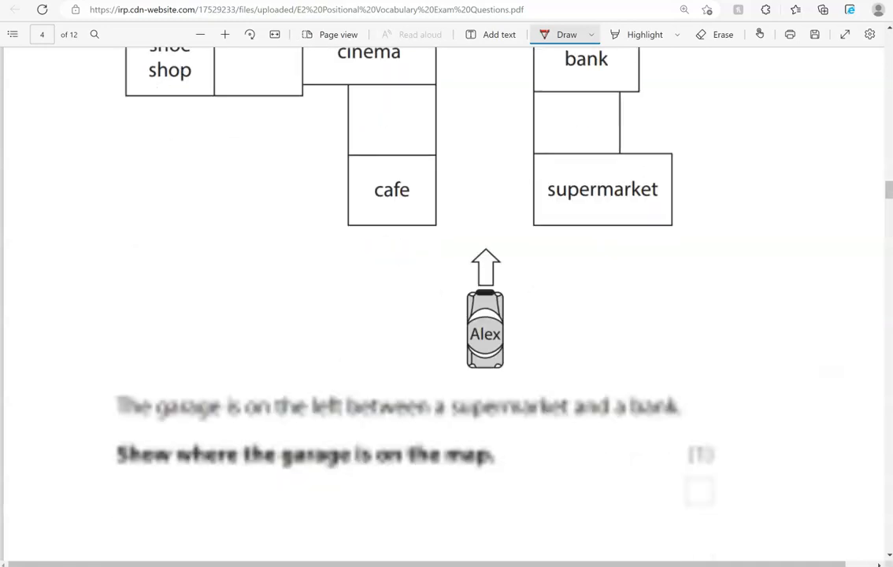
scroll(446, 315, "down", 1)
scroll(447, 315, "down", 1)
scroll(446, 315, "down", 2)
scroll(446, 314, "down", 2)
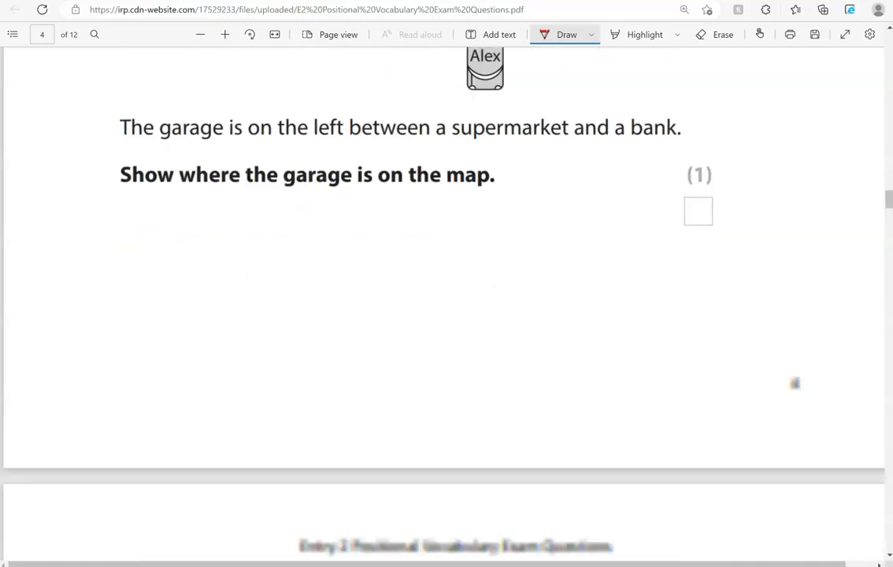
scroll(447, 315, "down", 1)
scroll(446, 315, "down", 2)
scroll(447, 314, "down", 2)
scroll(447, 315, "down", 2)
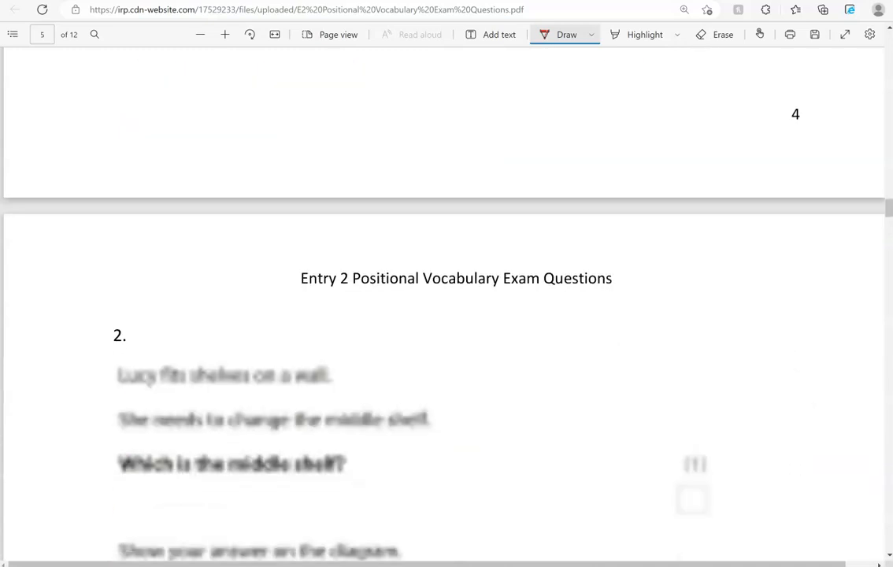
scroll(446, 315, "down", 3)
scroll(446, 315, "down", 1)
scroll(447, 315, "down", 1)
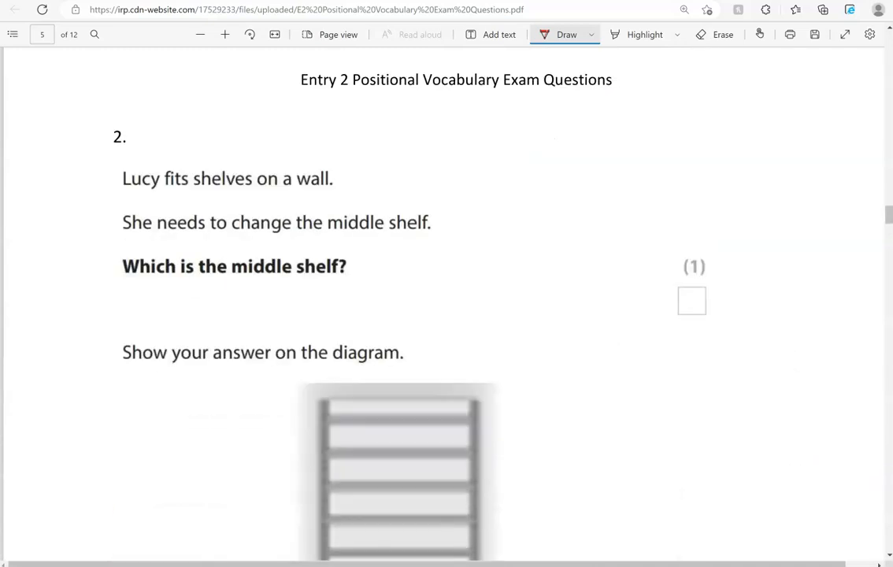
scroll(446, 314, "down", 1)
scroll(446, 315, "down", 1)
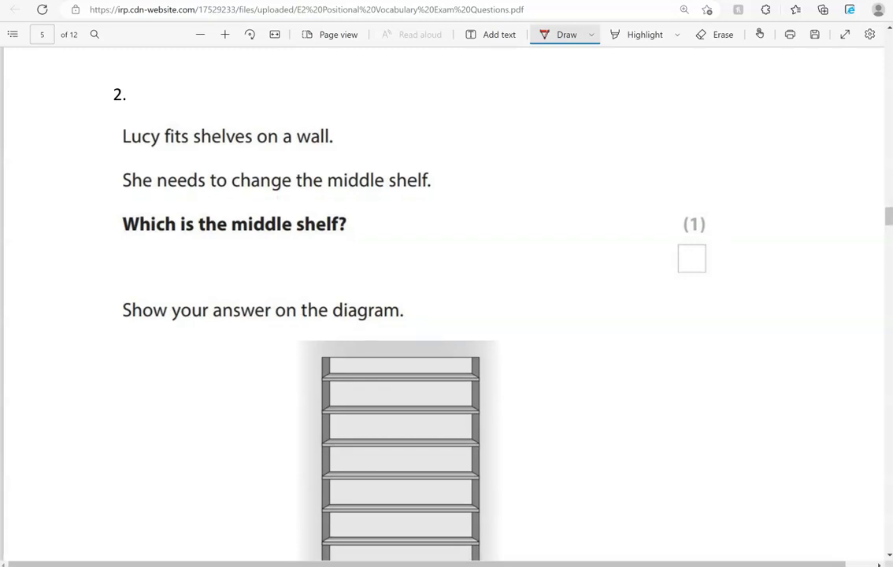
scroll(446, 315, "down", 2)
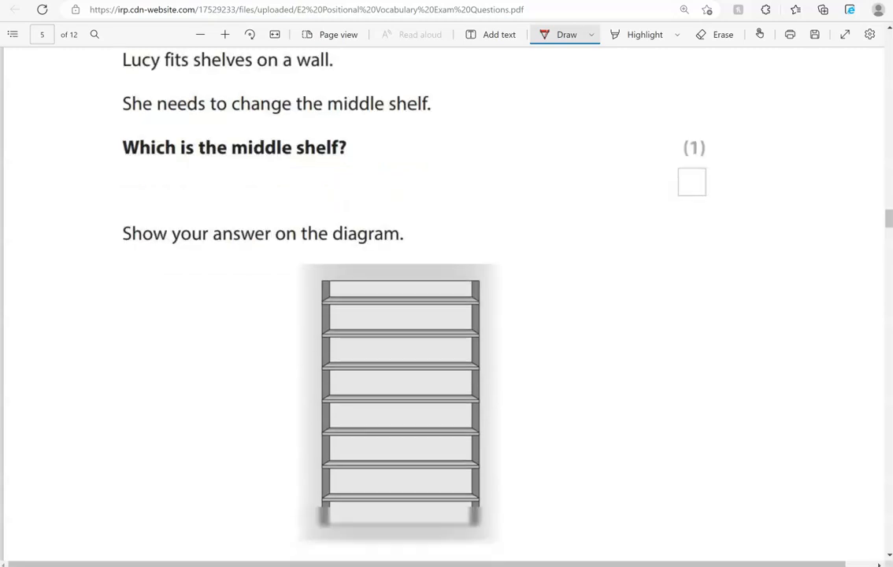
scroll(447, 315, "down", 2)
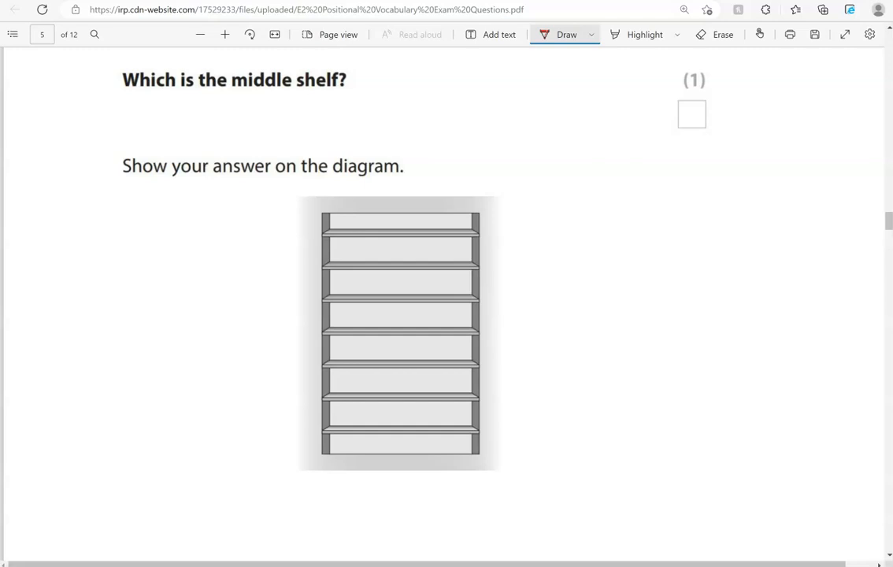
Step: Tick the middle shelf and add small red counting marks on the other shelves
left_click_drag(449, 326, 469, 315)
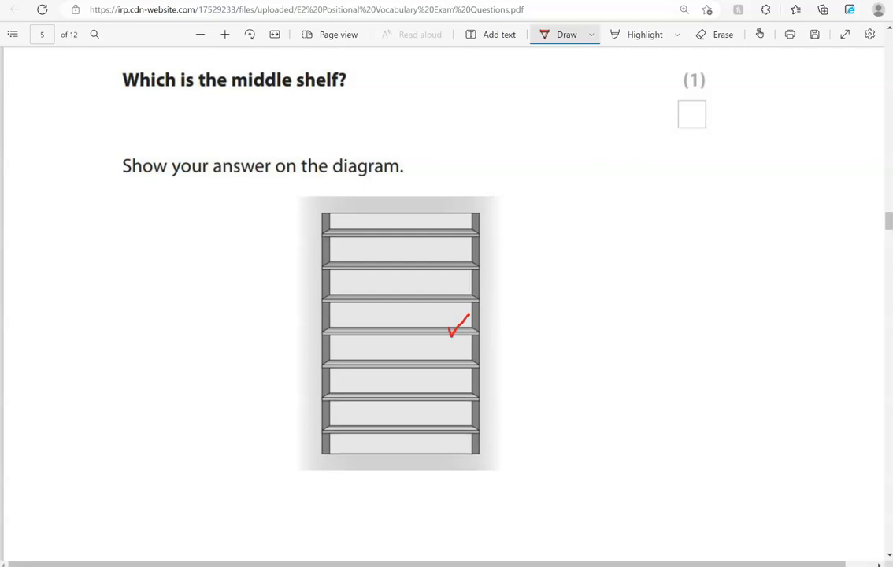
left_click_drag(464, 238, 471, 231)
left_click_drag(467, 440, 473, 428)
left_click_drag(466, 274, 470, 264)
left_click_drag(469, 397, 472, 387)
left_click_drag(468, 303, 470, 291)
left_click_drag(463, 377, 470, 360)
scroll(446, 315, "down", 2)
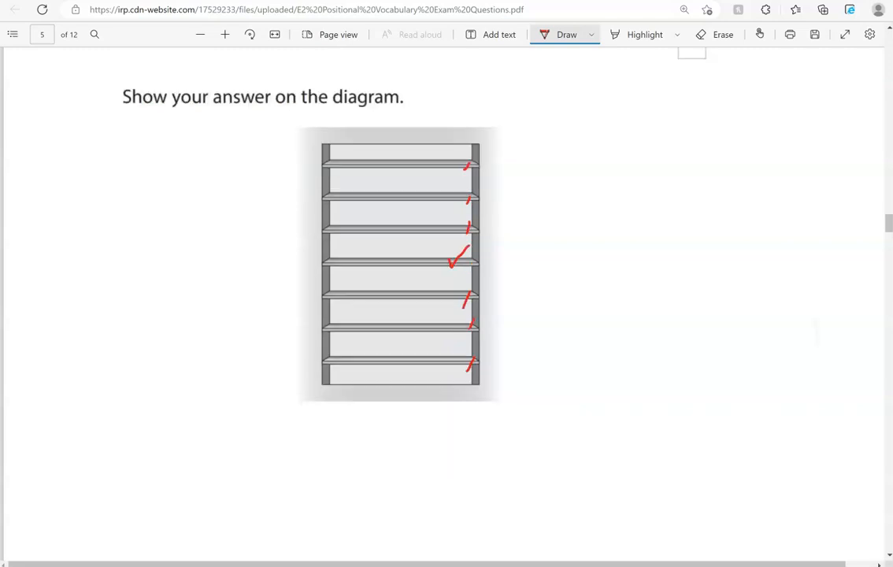
scroll(446, 315, "down", 2)
scroll(447, 315, "down", 2)
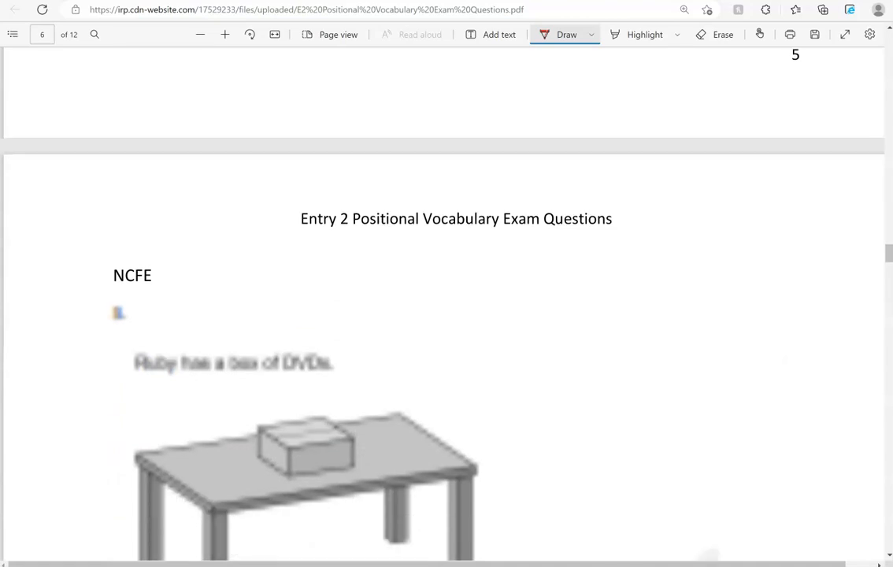
scroll(446, 315, "down", 2)
scroll(446, 315, "down", 2)
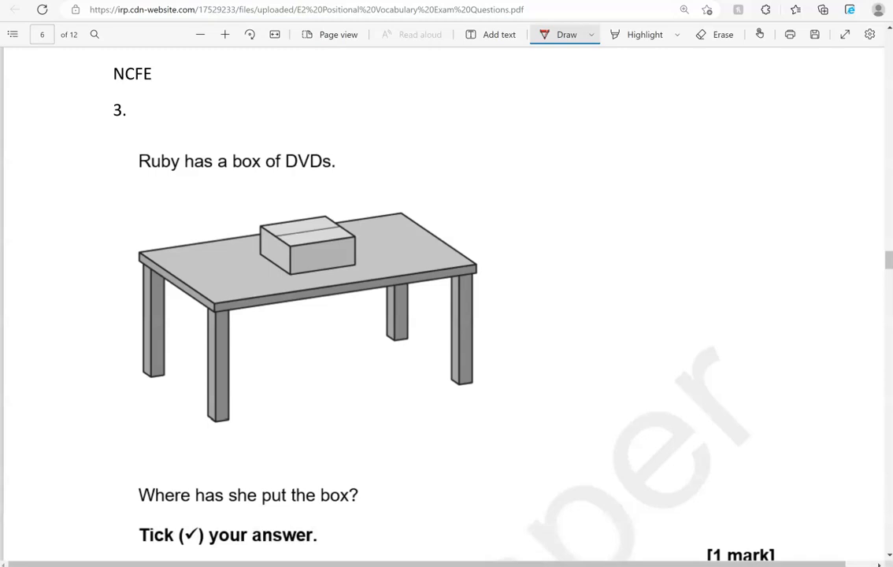
scroll(446, 315, "down", 2)
scroll(446, 315, "down", 2)
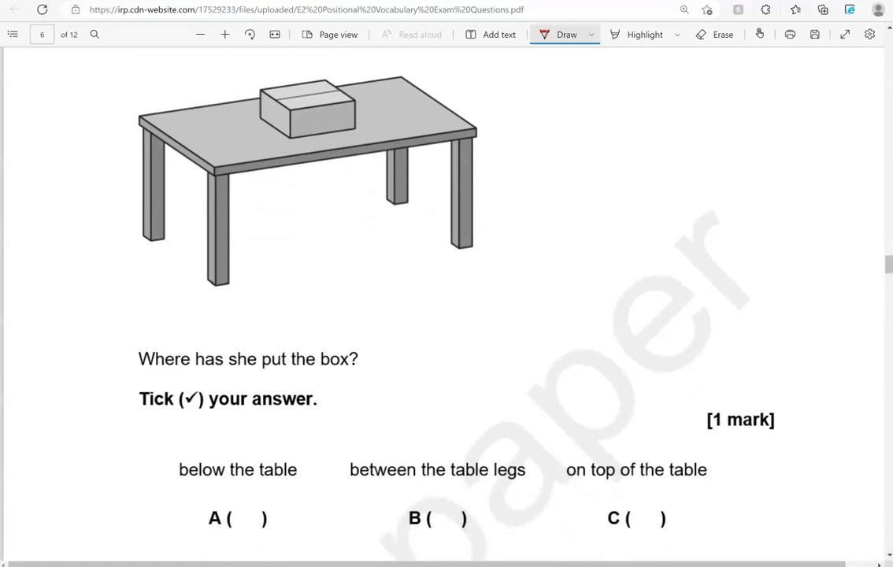
scroll(447, 315, "down", 1)
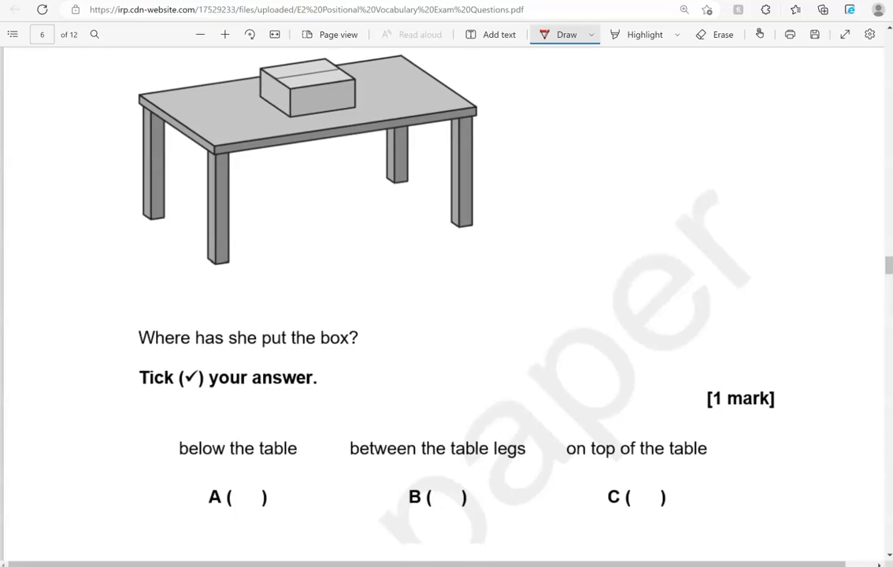
Step: Mark option C, the box on top of the table, in red, undoing then restoring the stroke
left_click_drag(264, 87, 297, 91)
key("ctrl+z")
key("ctrl+y")
key("ctrl+y")
scroll(446, 315, "down", 3)
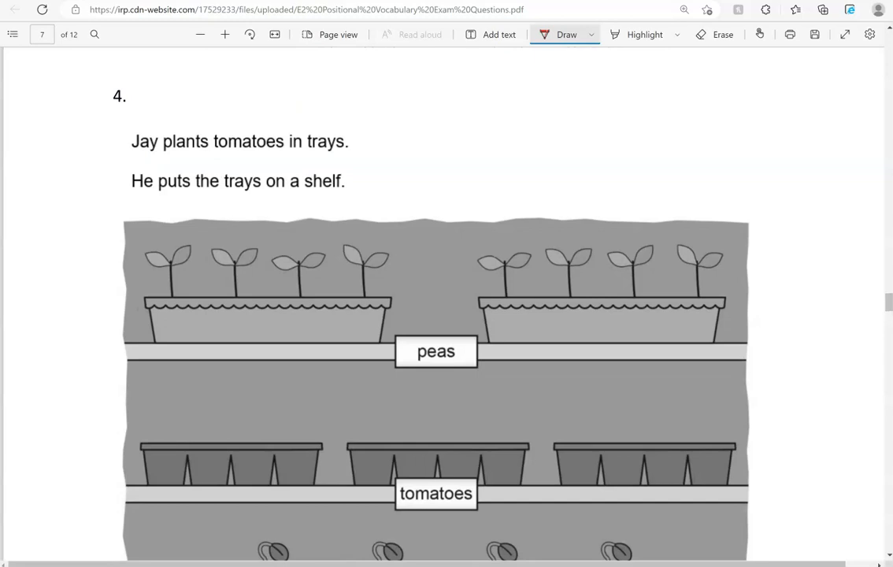
scroll(446, 315, "down", 2)
scroll(447, 315, "down", 1)
scroll(446, 315, "down", 1)
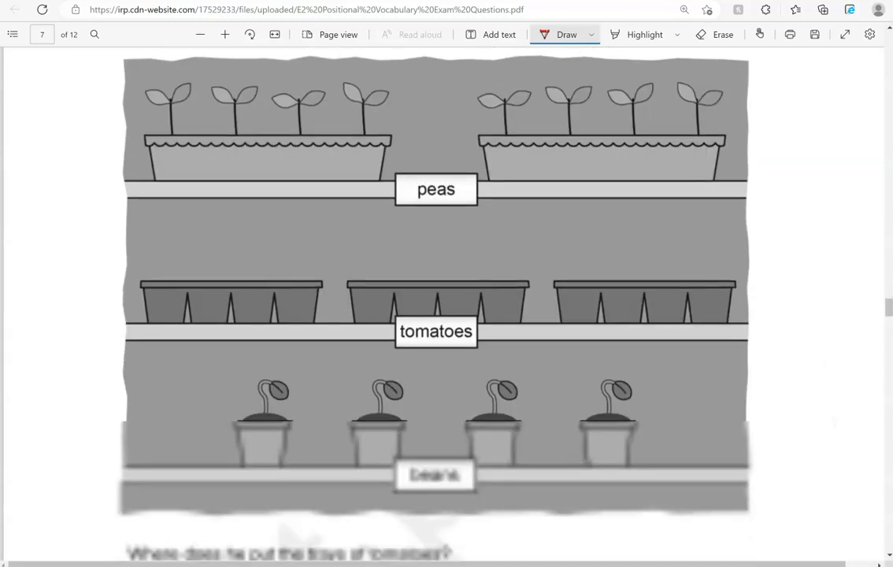
scroll(446, 314, "down", 1)
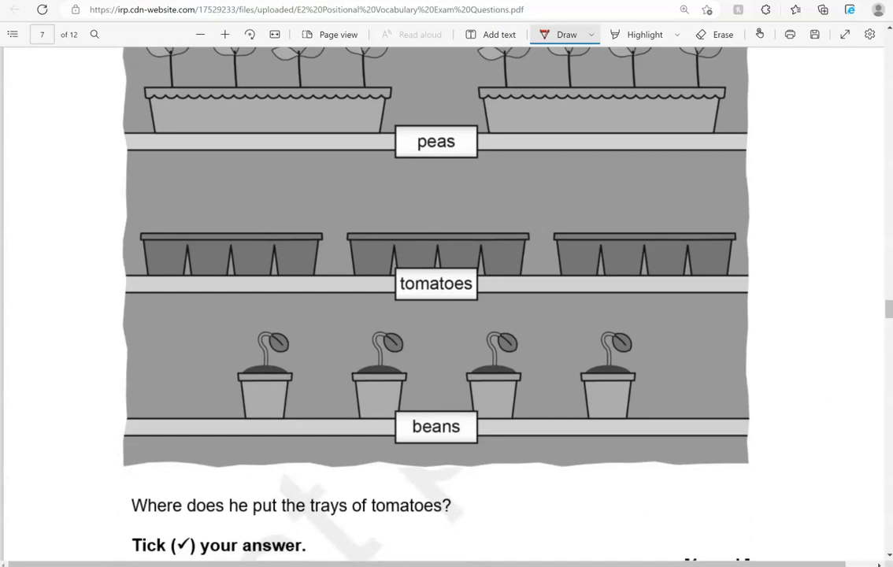
scroll(446, 315, "down", 1)
scroll(447, 315, "down", 1)
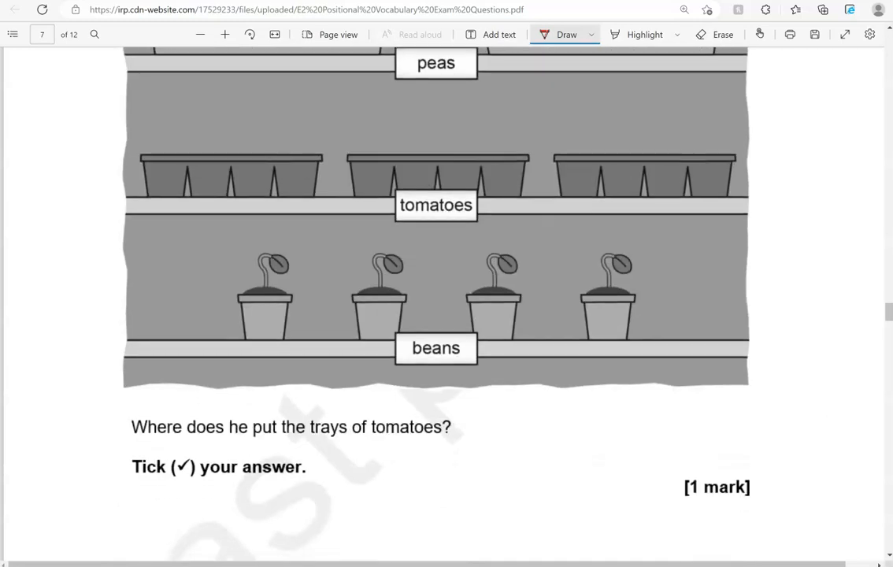
scroll(446, 314, "down", 1)
scroll(447, 315, "down", 1)
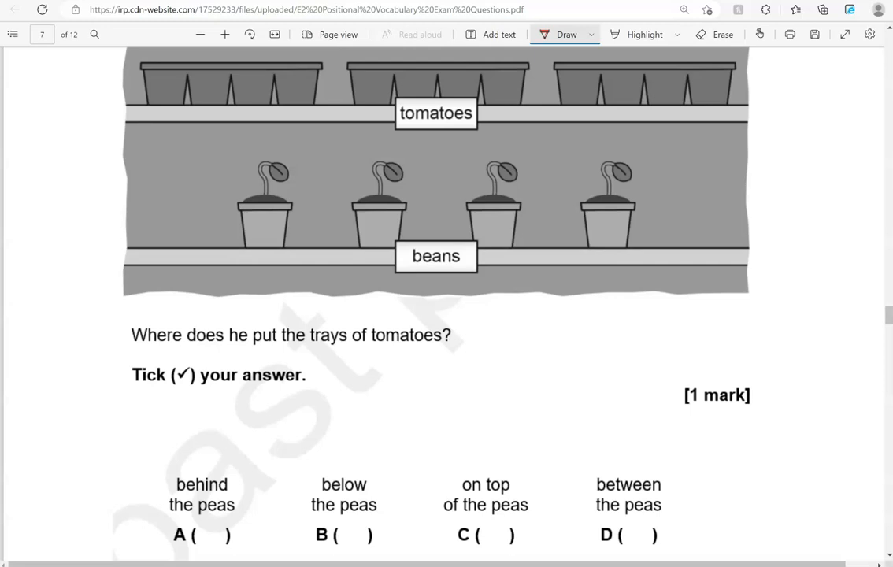
Step: Underline the tomatoes and peas shelf labels in red
left_click_drag(396, 130, 483, 128)
scroll(436, 236, "up", 2)
scroll(435, 237, "up", 2)
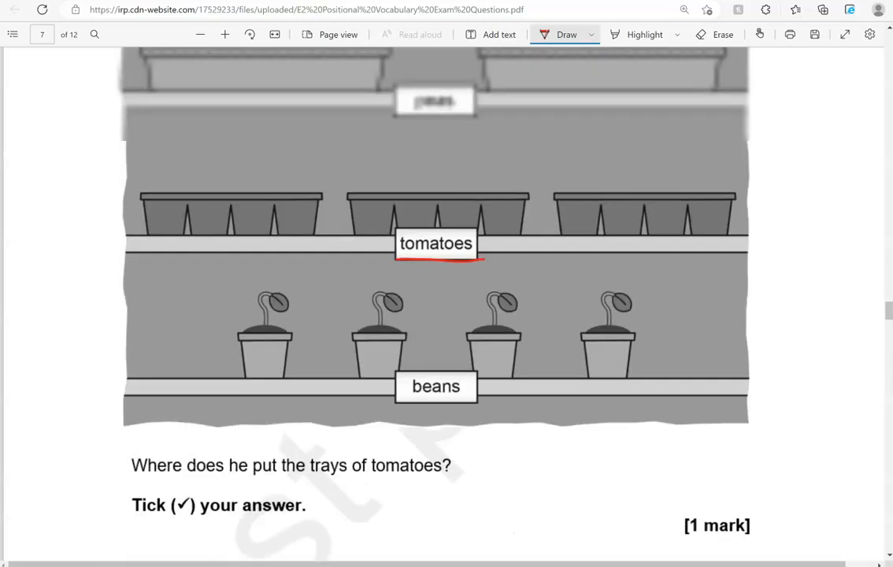
left_click_drag(410, 118, 472, 116)
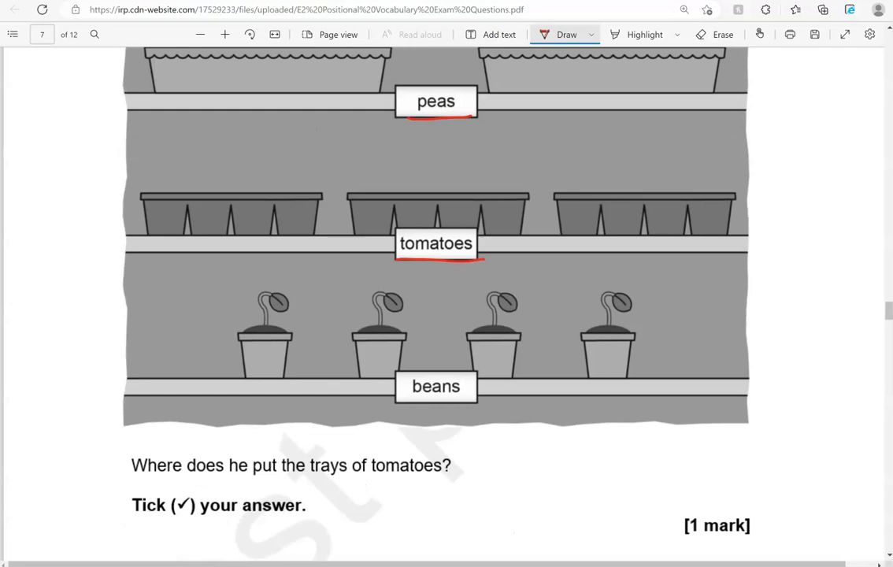
scroll(435, 236, "down", 1)
scroll(436, 237, "down", 2)
scroll(435, 236, "down", 1)
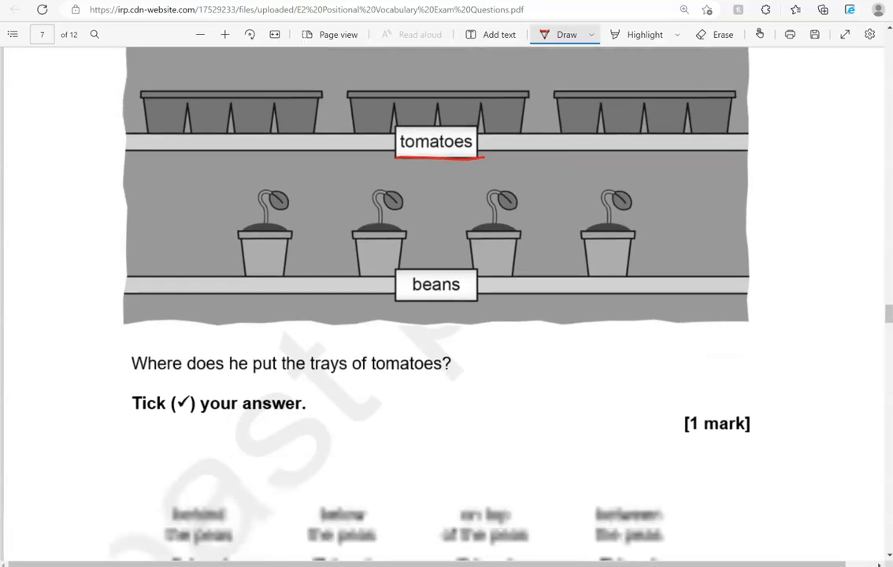
scroll(436, 236, "down", 1)
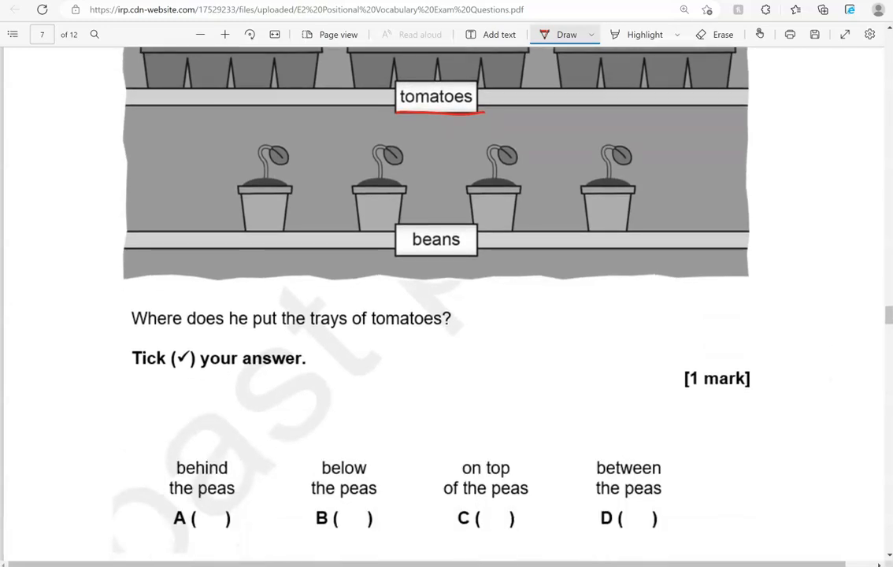
left_click_drag(343, 508, 368, 504)
scroll(436, 315, "down", 1)
scroll(435, 315, "down", 2)
scroll(435, 315, "down", 1)
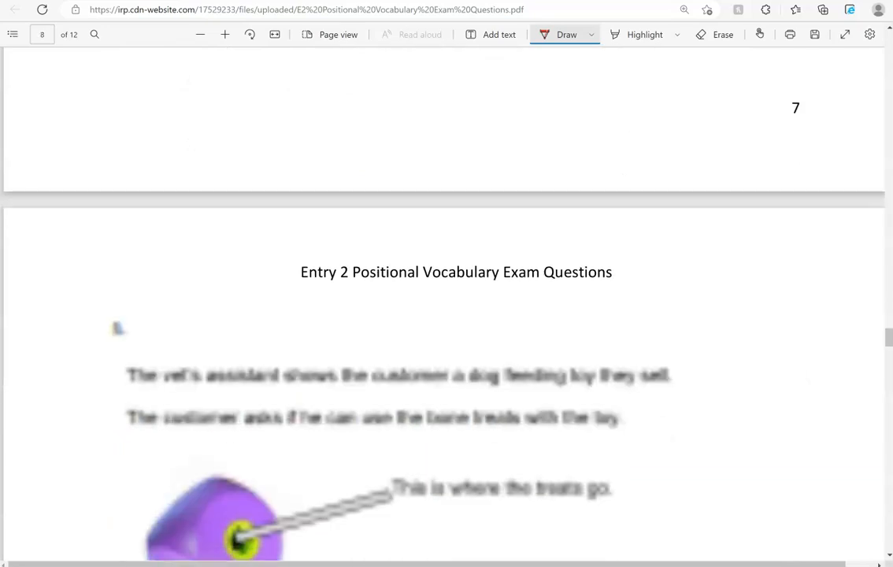
scroll(435, 315, "down", 1)
scroll(435, 314, "down", 1)
scroll(435, 315, "down", 2)
scroll(435, 315, "down", 1)
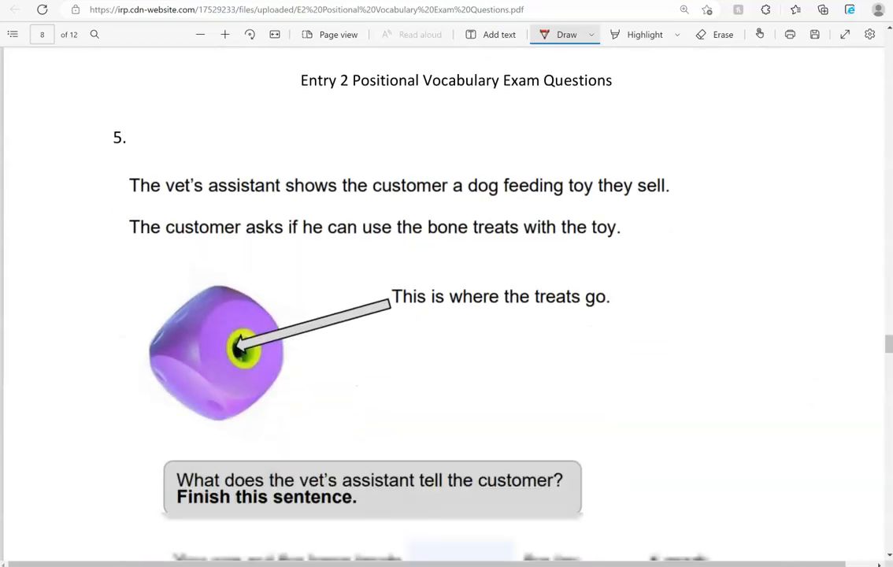
scroll(435, 315, "down", 1)
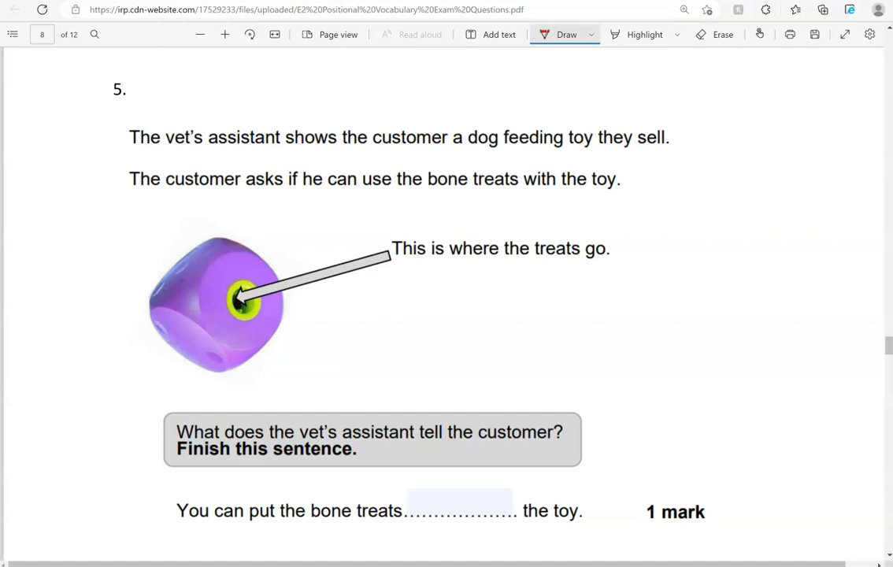
scroll(393, 299, "right", 1)
Step: Trace the treat arrow in red and handwrite 'inside' on the answer line
left_click_drag(304, 271, 208, 298)
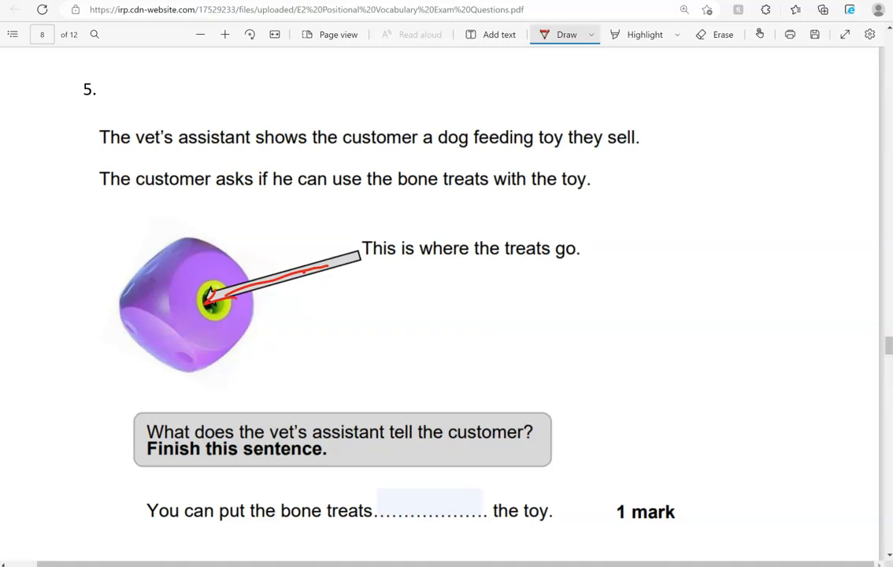
left_click(386, 494)
mouse_move(387, 502)
left_mouse_down()
mouse_move(388, 514)
mouse_move(456, 510)
mouse_move(440, 508)
left_mouse_up()
scroll(441, 315, "left", 2)
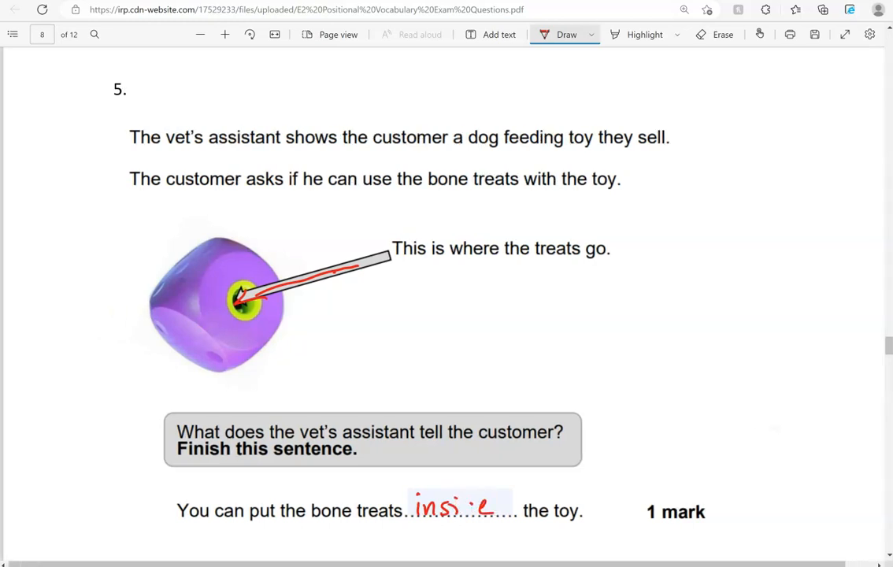
scroll(440, 315, "down", 2)
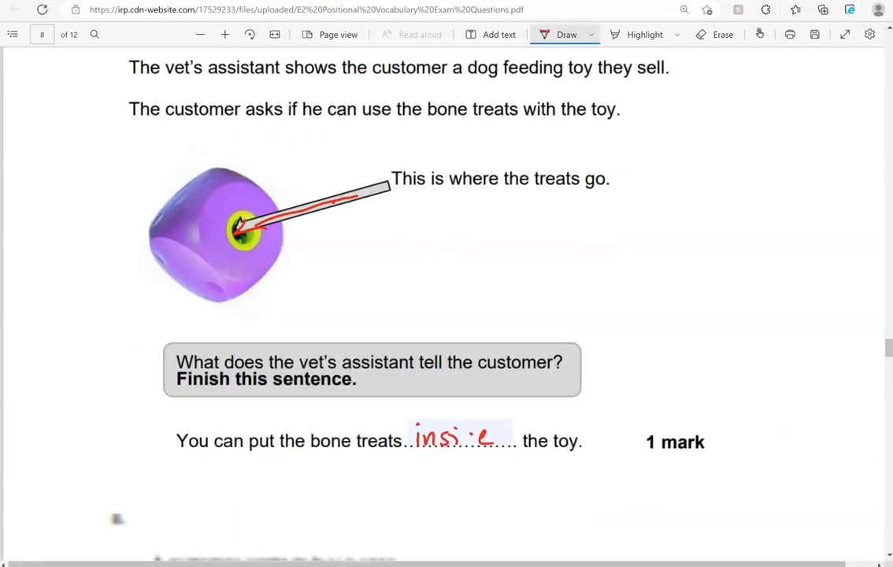
left_click_drag(461, 441, 471, 429)
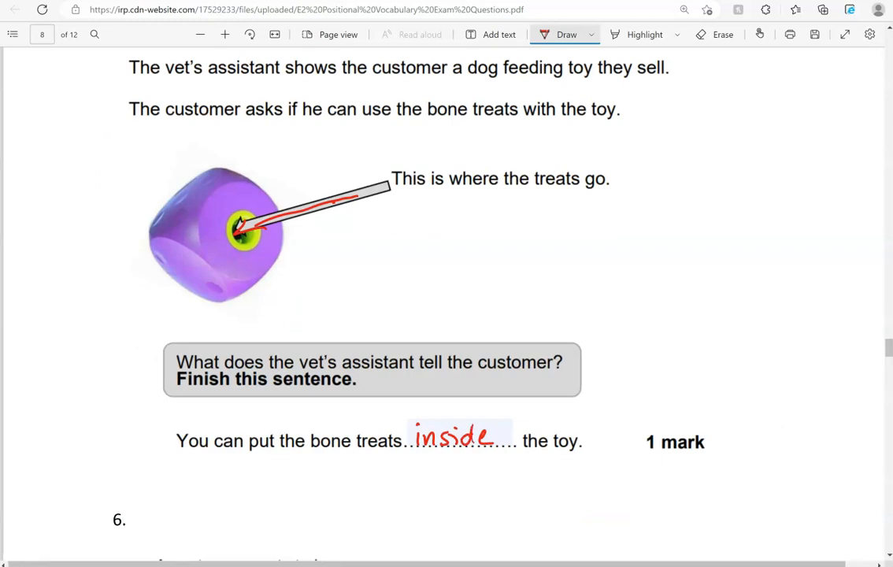
scroll(440, 315, "down", 4)
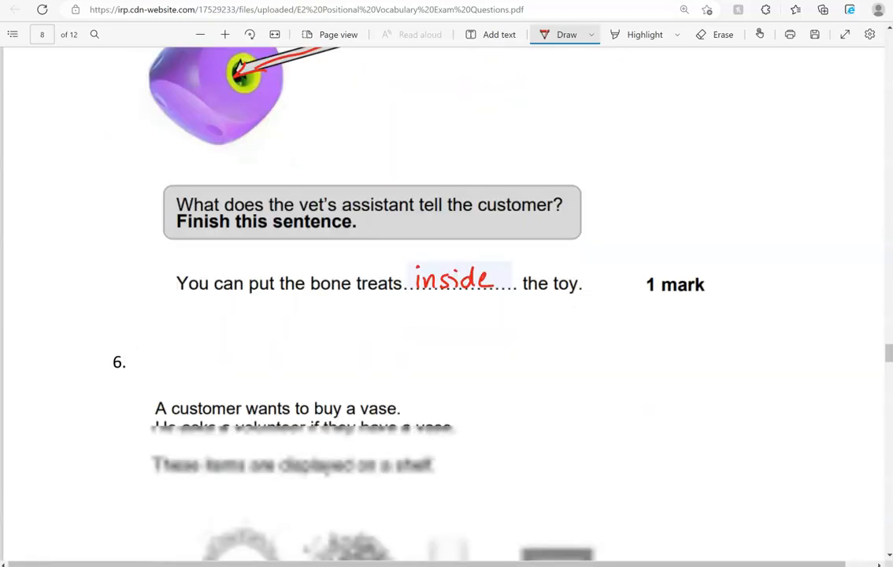
scroll(441, 314, "down", 6)
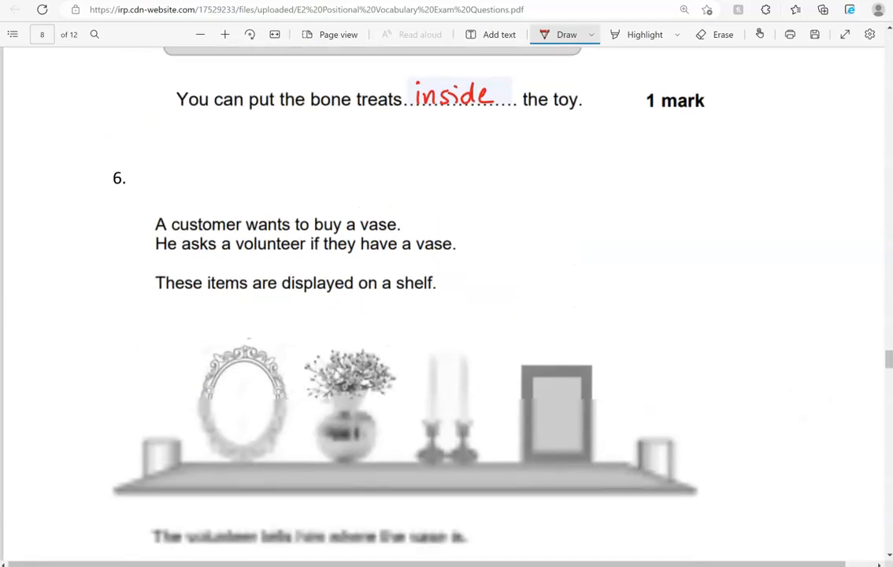
scroll(441, 315, "down", 1)
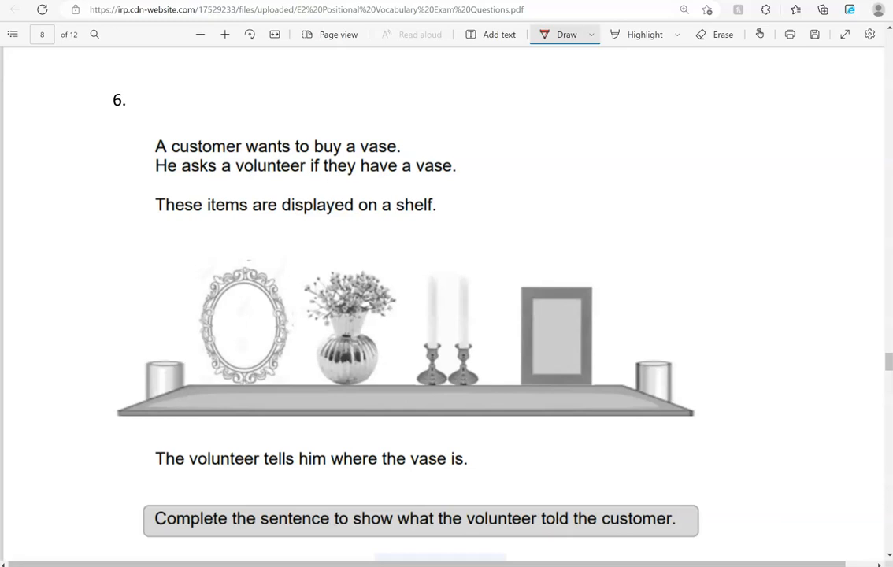
scroll(446, 315, "down", 3)
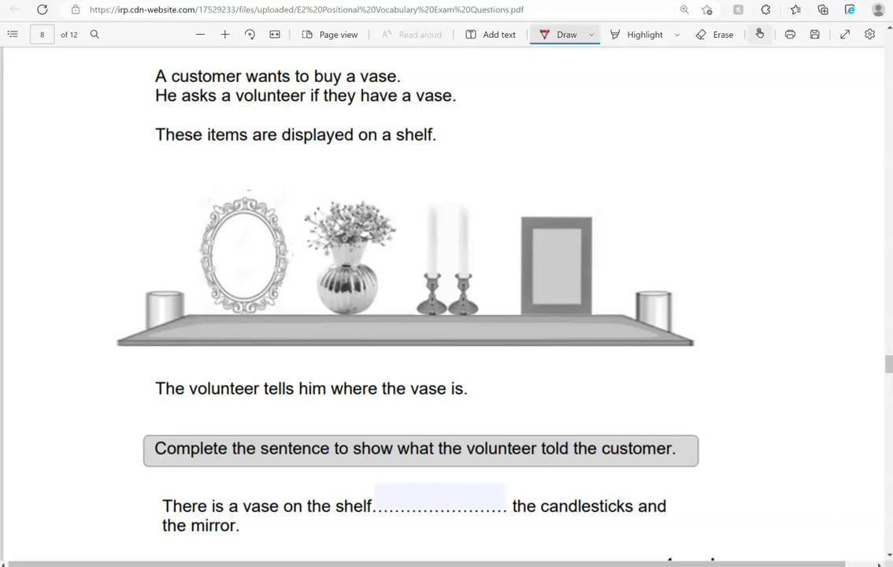
Step: Underline the candlesticks and mirror, then handwrite 'between' in the answer blank
left_click_drag(425, 323, 482, 320)
left_click_drag(233, 319, 265, 321)
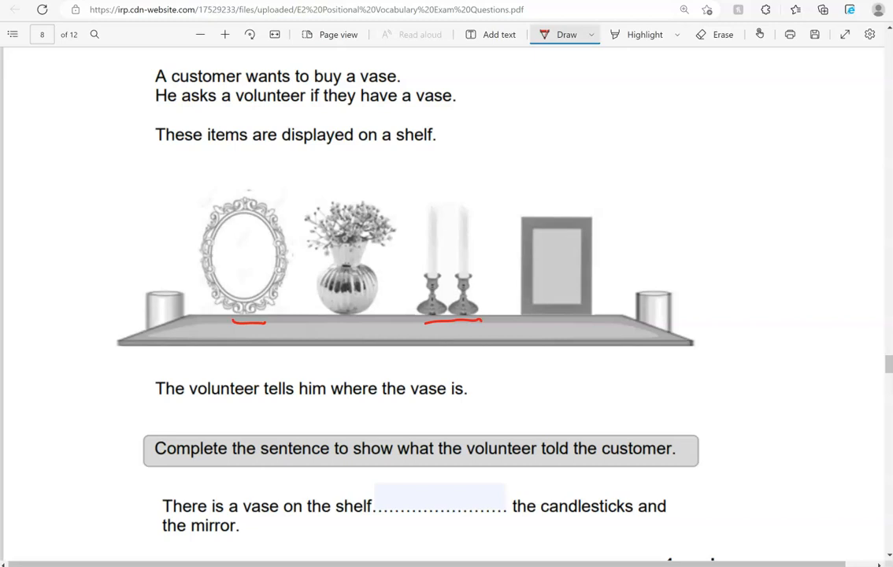
mouse_move(396, 492)
left_mouse_down()
mouse_move(409, 511)
mouse_move(500, 510)
left_mouse_up()
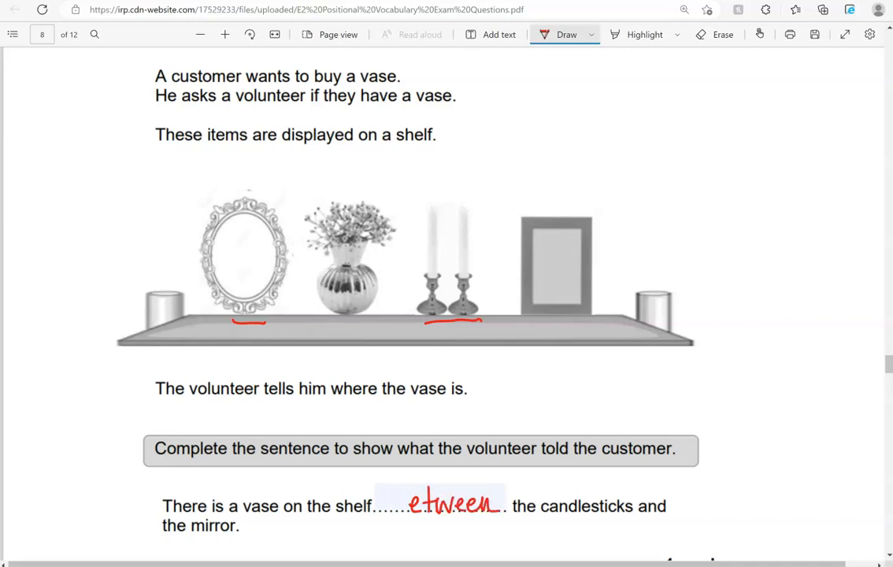
scroll(447, 315, "down", 1)
scroll(447, 315, "down", 2)
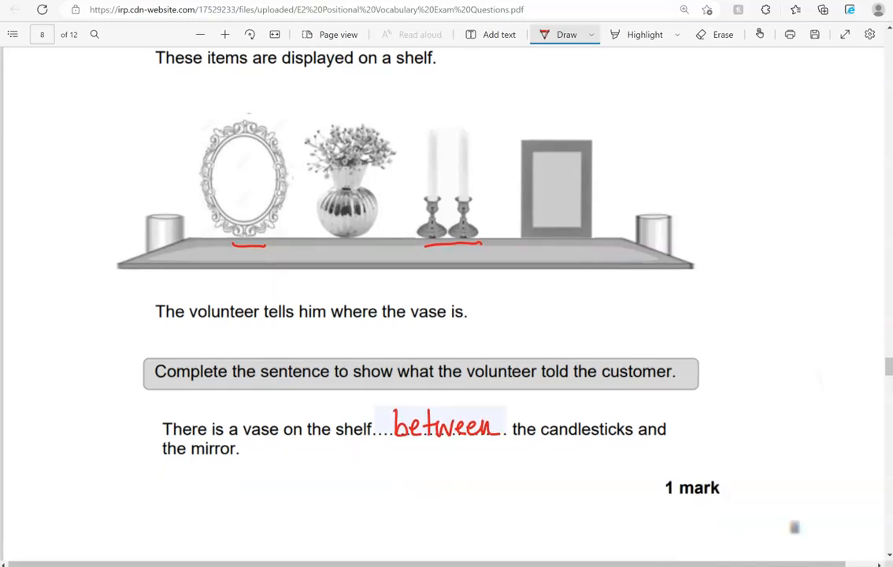
scroll(446, 314, "down", 2)
scroll(447, 315, "down", 2)
scroll(447, 314, "down", 2)
scroll(446, 315, "down", 2)
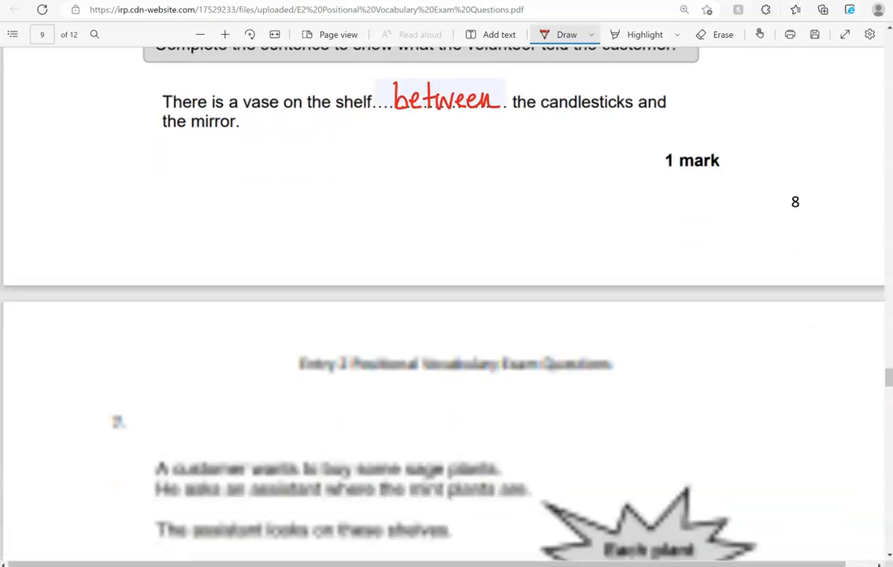
scroll(446, 315, "down", 2)
scroll(446, 315, "down", 2)
scroll(446, 315, "down", 2)
scroll(446, 315, "down", 2)
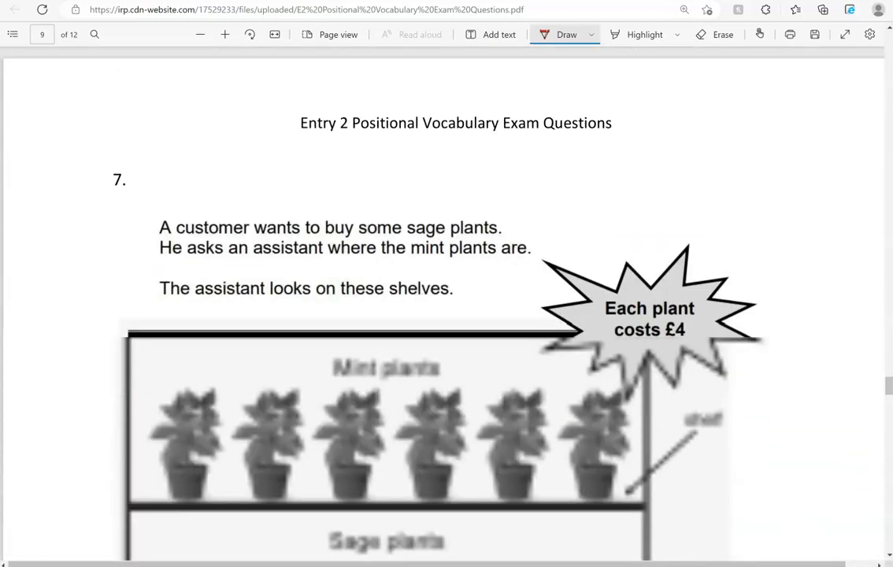
scroll(447, 315, "down", 2)
scroll(447, 315, "down", 2)
scroll(446, 315, "down", 1)
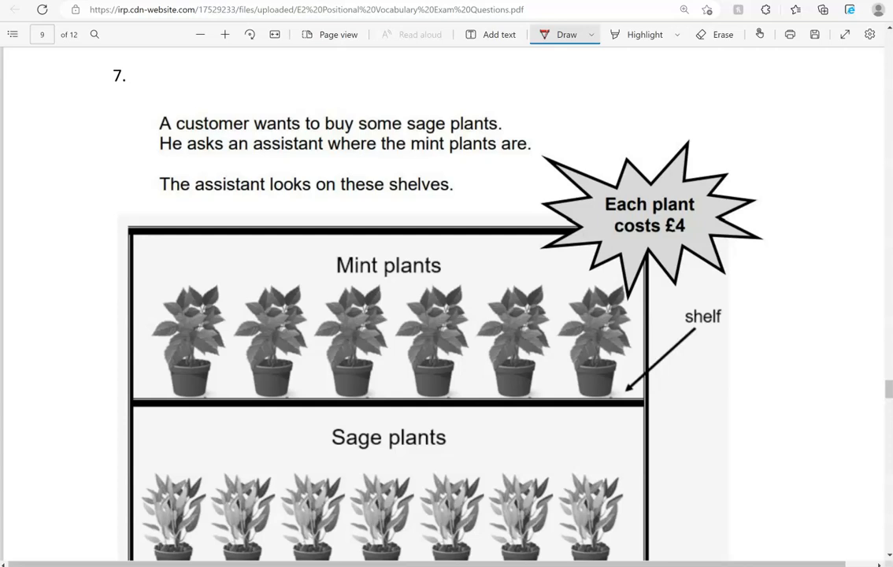
scroll(446, 315, "down", 2)
scroll(446, 315, "down", 1)
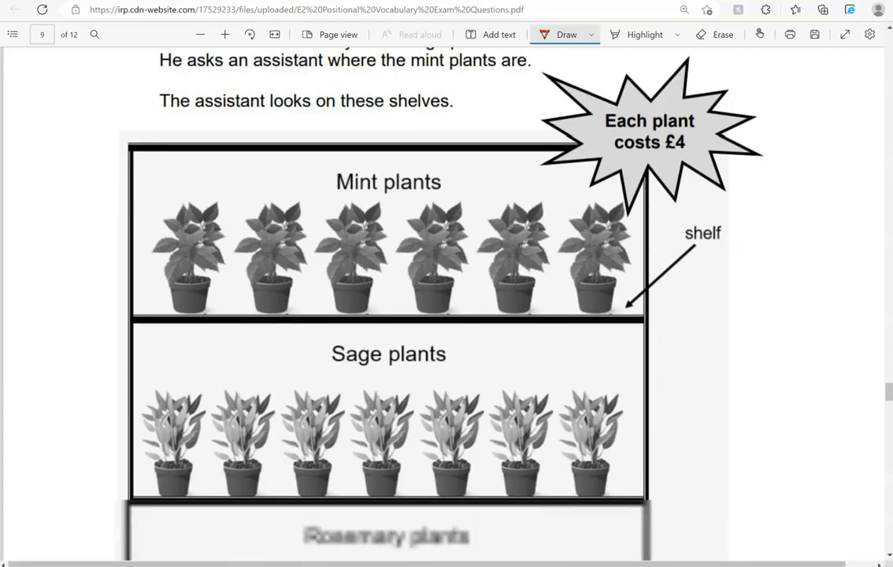
scroll(446, 315, "down", 1)
scroll(447, 315, "down", 1)
scroll(446, 315, "down", 1)
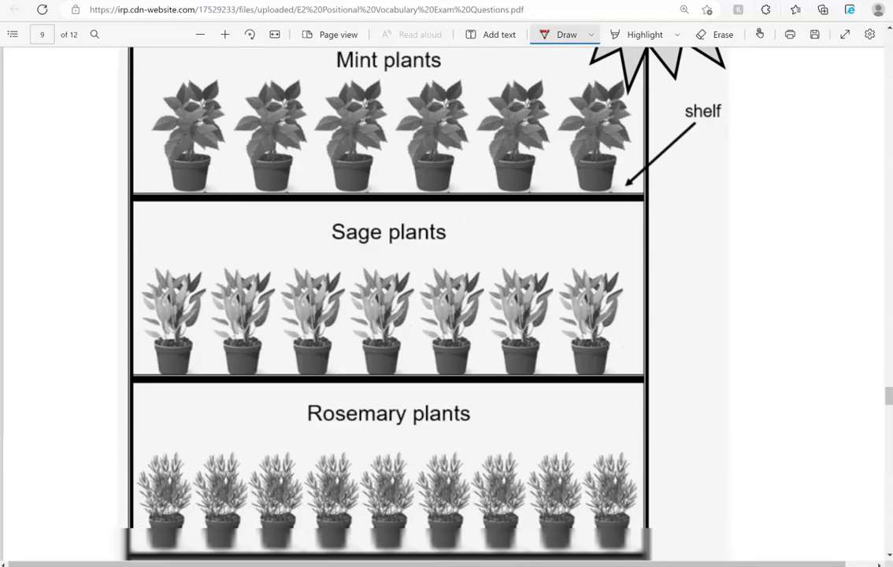
mouse_move(330, 244)
left_mouse_down()
mouse_move(362, 209)
mouse_move(330, 229)
left_mouse_up()
scroll(446, 315, "down", 1)
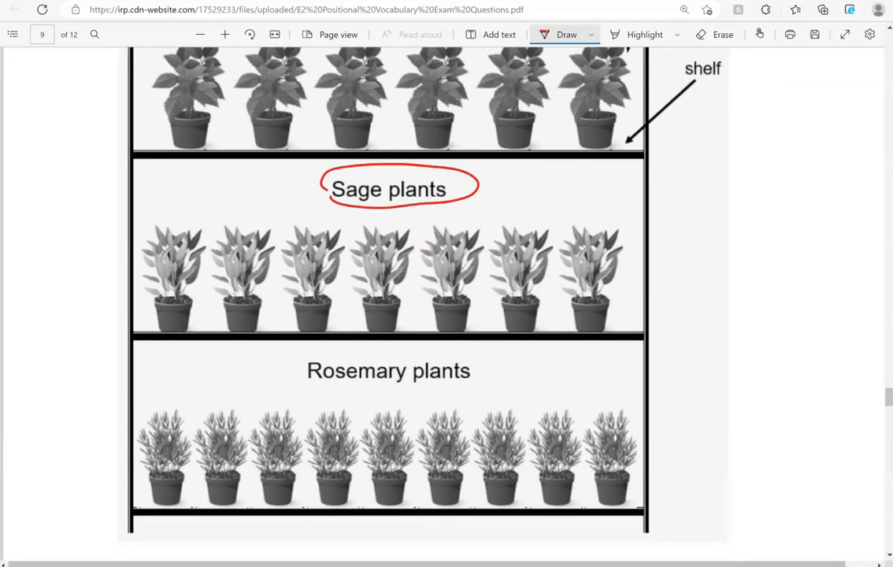
scroll(446, 314, "down", 1)
scroll(446, 315, "down", 1)
scroll(446, 315, "down", 1)
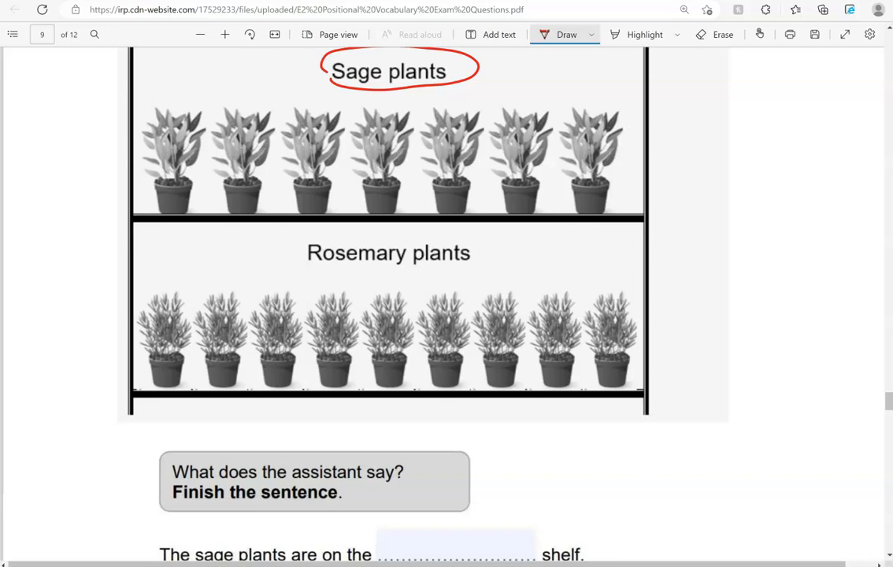
scroll(446, 315, "down", 1)
scroll(446, 315, "down", 1)
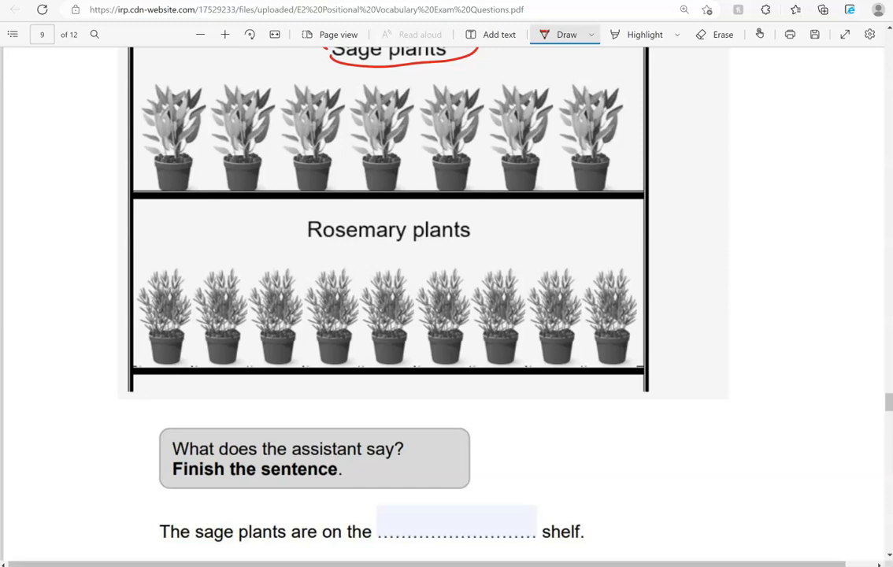
scroll(446, 315, "up", 2)
scroll(447, 315, "up", 3)
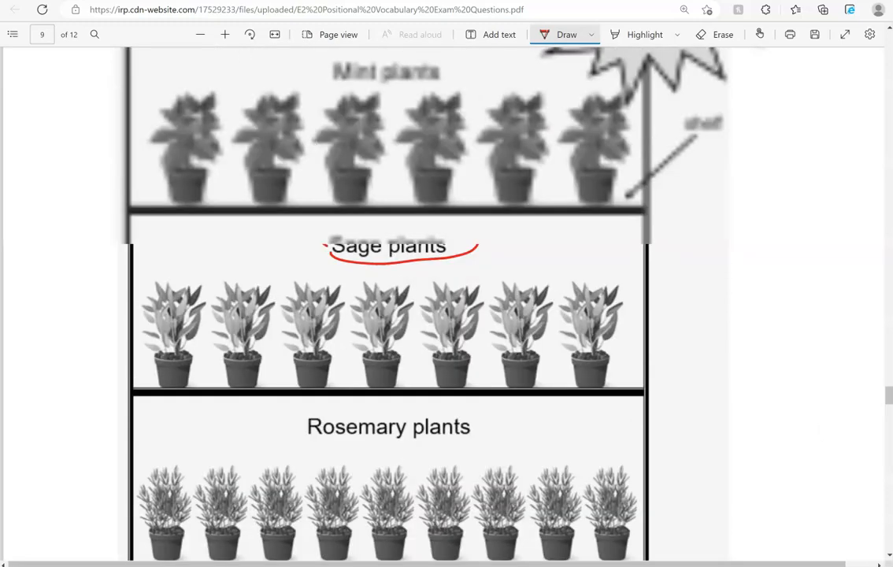
scroll(446, 315, "up", 1)
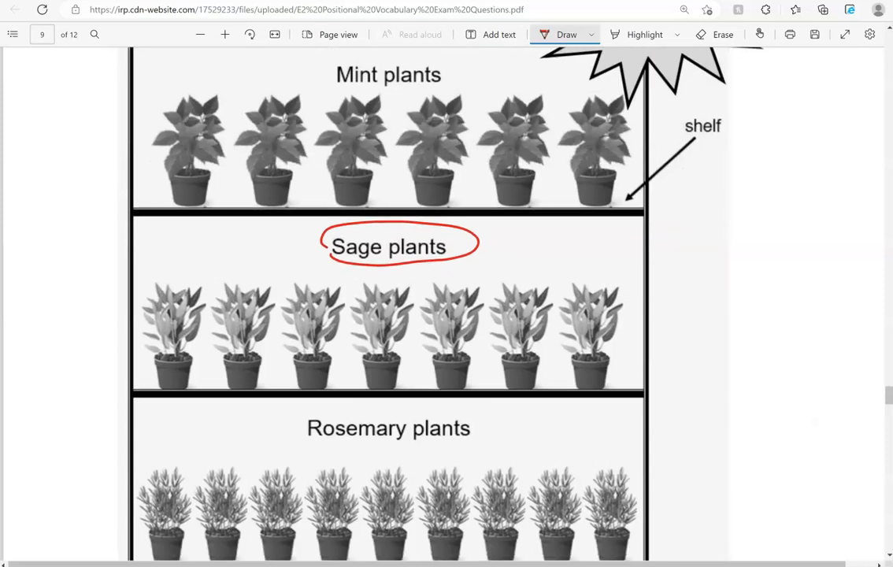
scroll(447, 315, "down", 3)
scroll(446, 315, "down", 2)
scroll(446, 315, "down", 1)
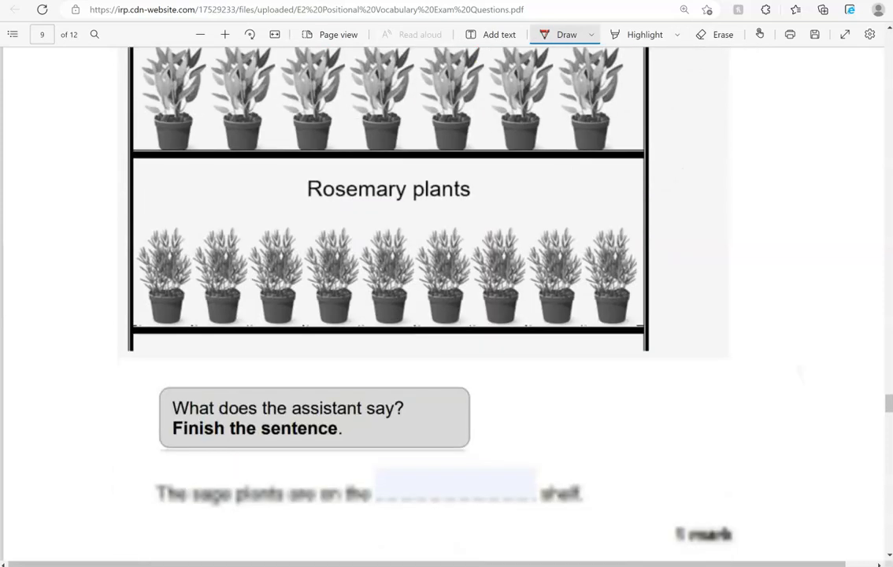
scroll(446, 315, "down", 1)
mouse_move(394, 480)
left_mouse_down()
mouse_move(417, 468)
mouse_move(504, 477)
left_mouse_up()
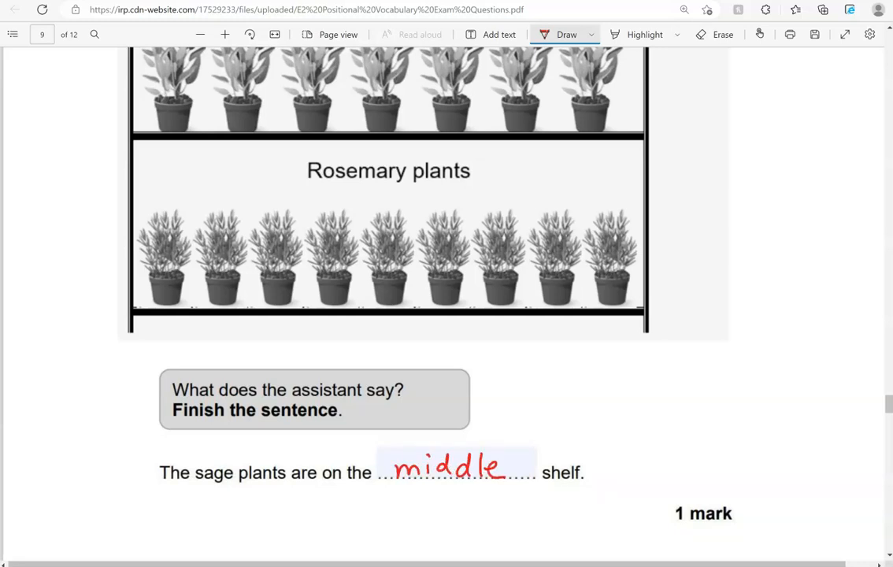
scroll(794, 422, "down", 3)
scroll(794, 422, "down", 3)
scroll(794, 422, "down", 3)
scroll(795, 422, "down", 3)
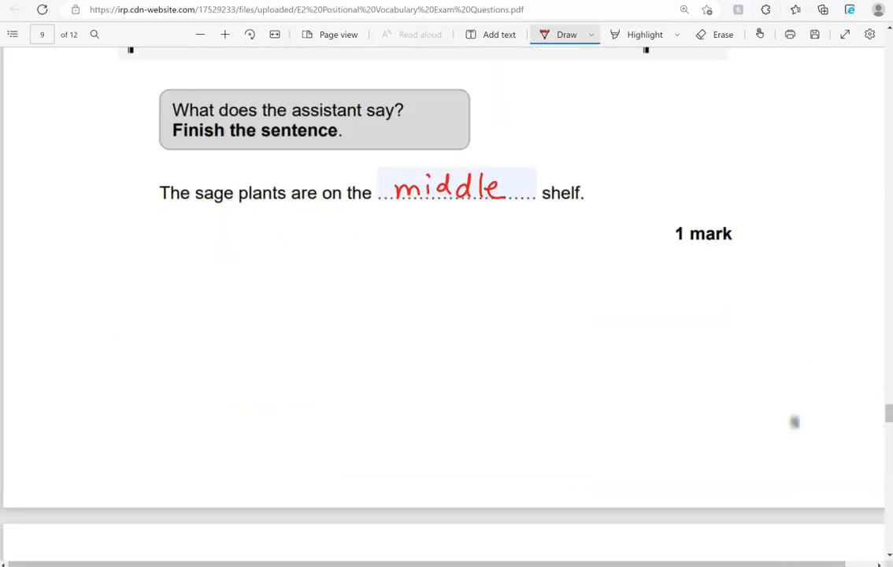
scroll(794, 422, "down", 3)
scroll(794, 422, "down", 3)
scroll(794, 422, "down", 2)
scroll(794, 422, "down", 3)
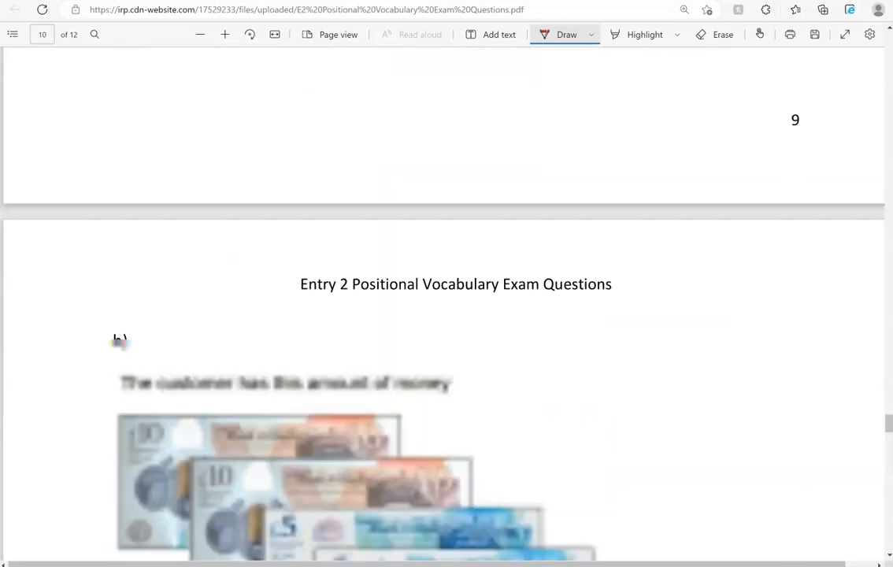
scroll(794, 422, "down", 2)
scroll(794, 422, "down", 1)
scroll(795, 422, "down", 1)
scroll(794, 422, "down", 1)
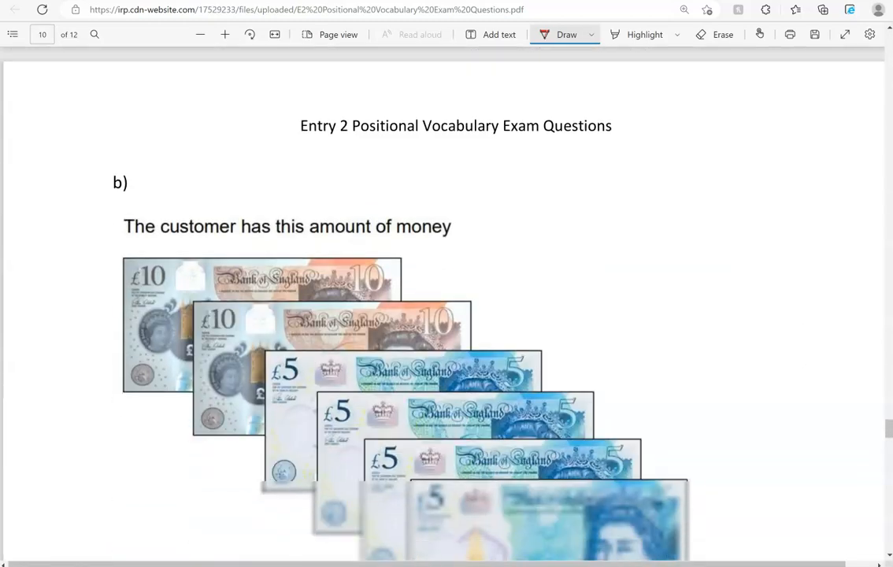
scroll(794, 422, "down", 1)
scroll(794, 422, "down", 1)
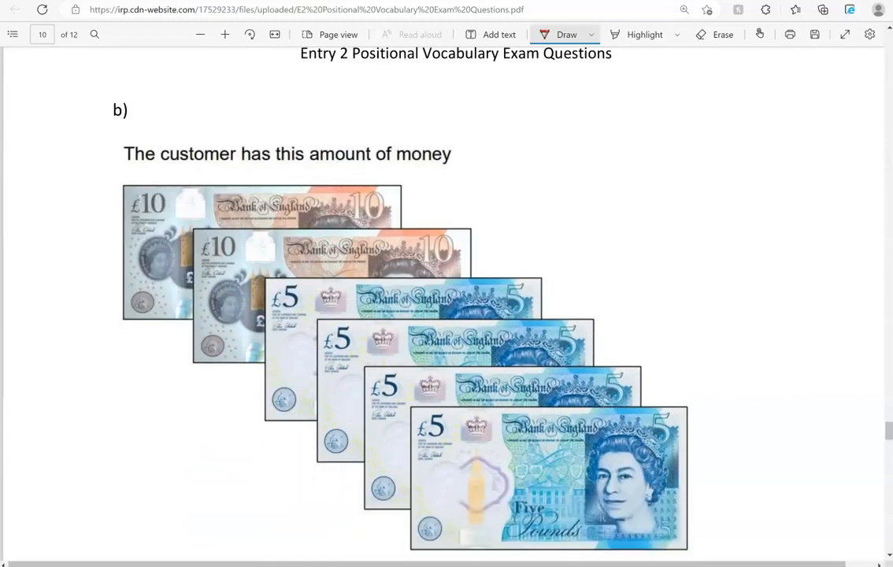
scroll(794, 422, "down", 1)
scroll(795, 422, "down", 1)
scroll(795, 422, "down", 1)
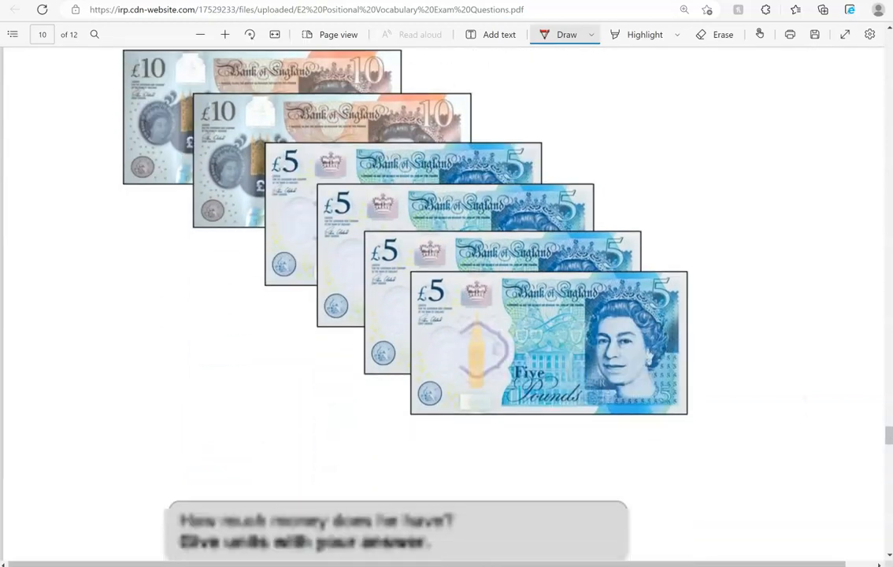
scroll(794, 422, "down", 1)
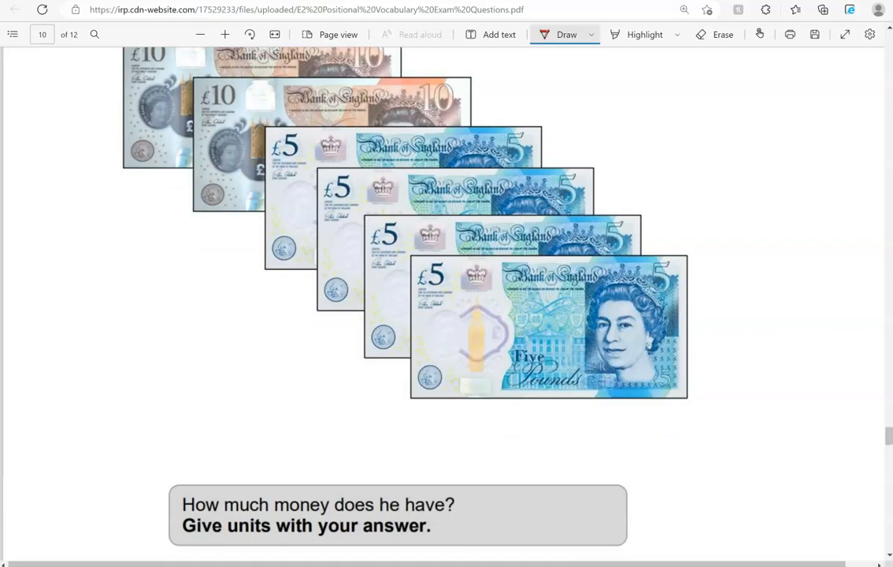
scroll(794, 422, "up", 1)
scroll(794, 422, "up", 1)
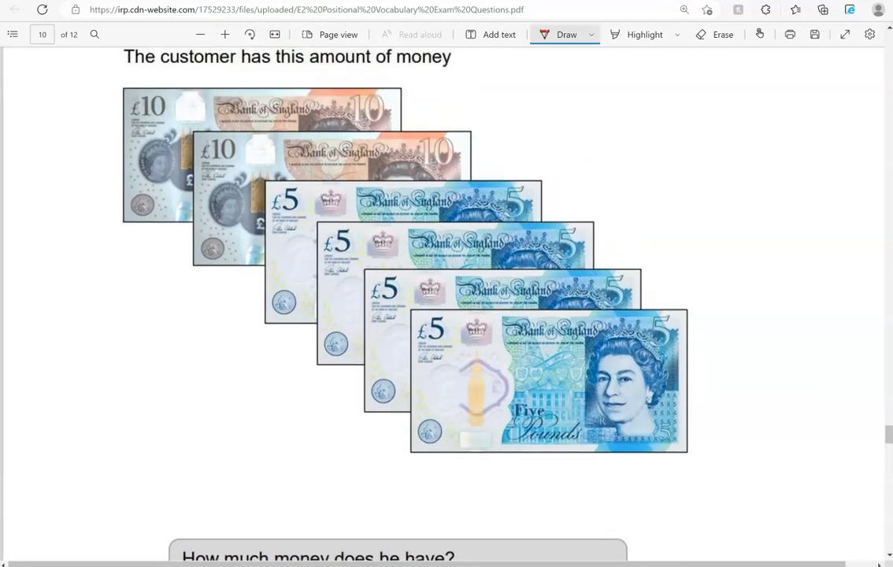
Step: Tick the £10 and £5 notes as counted and write £40 in the Amount of money space
left_click_drag(235, 161, 237, 169)
left_click_drag(297, 211, 300, 216)
left_click_drag(341, 270, 347, 264)
scroll(446, 314, "down", 3)
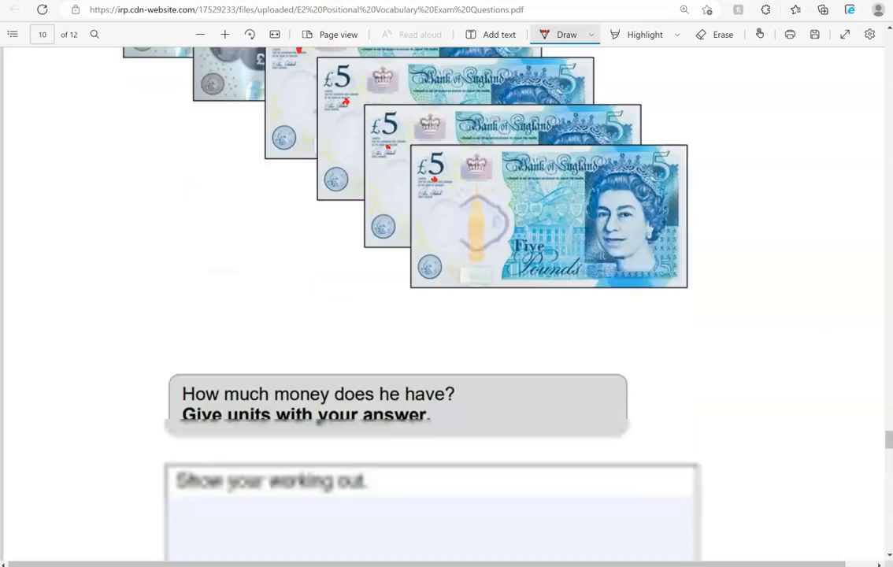
scroll(447, 315, "down", 2)
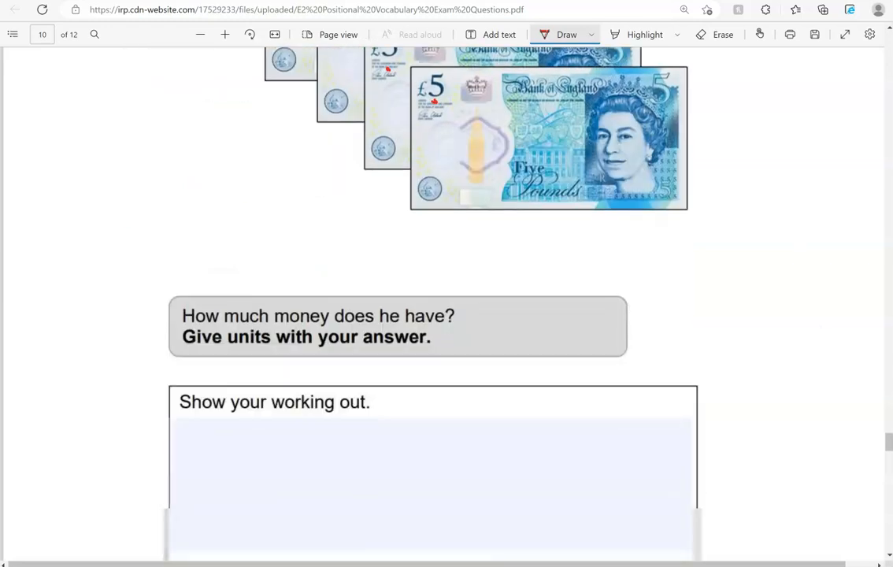
mouse_move(368, 466)
left_mouse_down()
mouse_move(377, 465)
mouse_move(366, 488)
mouse_move(381, 473)
mouse_move(409, 473)
mouse_move(411, 484)
left_mouse_up()
left_click_drag(423, 456, 425, 482)
scroll(447, 315, "down", 2)
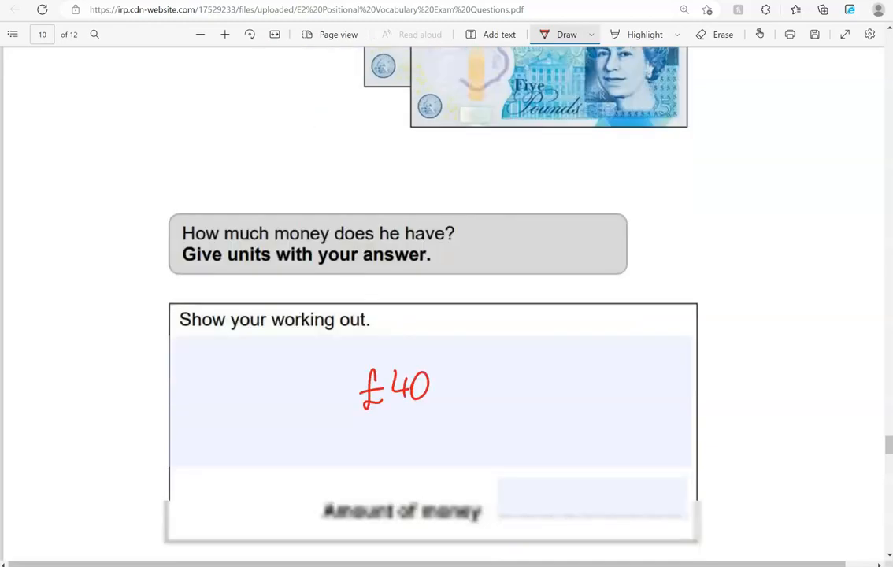
mouse_move(529, 489)
left_mouse_down()
mouse_move(521, 513)
mouse_move(535, 502)
left_mouse_up()
mouse_move(514, 513)
left_mouse_down()
mouse_move(563, 504)
mouse_move(559, 513)
mouse_move(570, 512)
left_mouse_up()
scroll(446, 315, "down", 2)
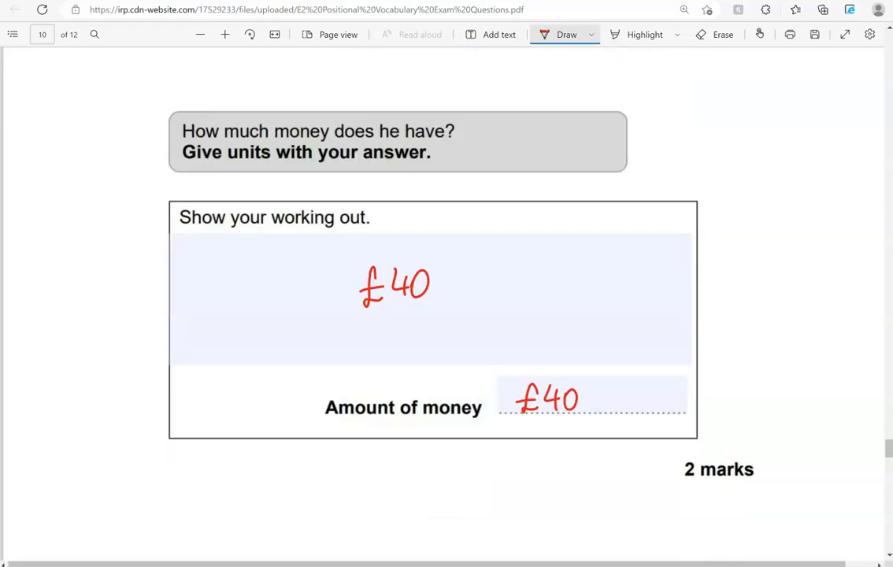
scroll(447, 315, "down", 2)
scroll(446, 314, "down", 2)
scroll(447, 315, "down", 2)
scroll(447, 314, "down", 2)
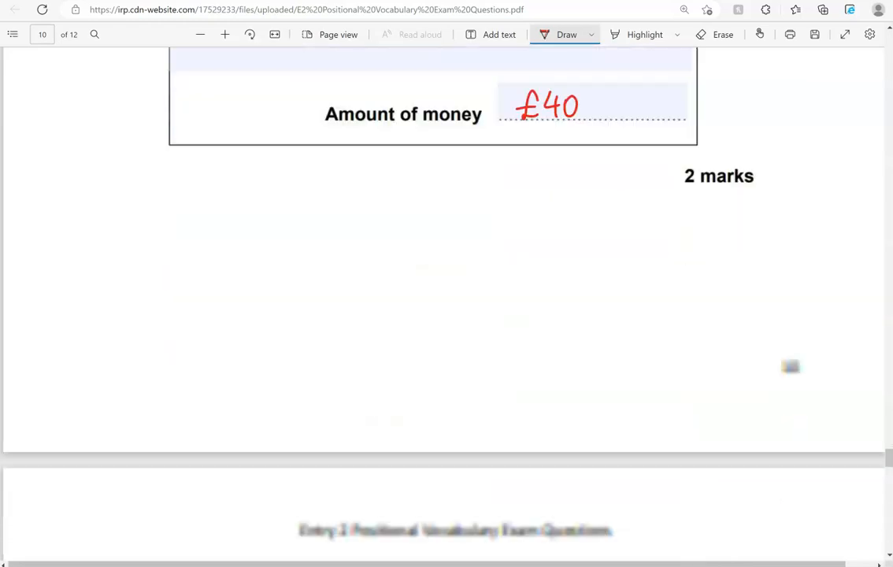
scroll(446, 315, "down", 2)
scroll(447, 315, "down", 2)
scroll(446, 315, "down", 2)
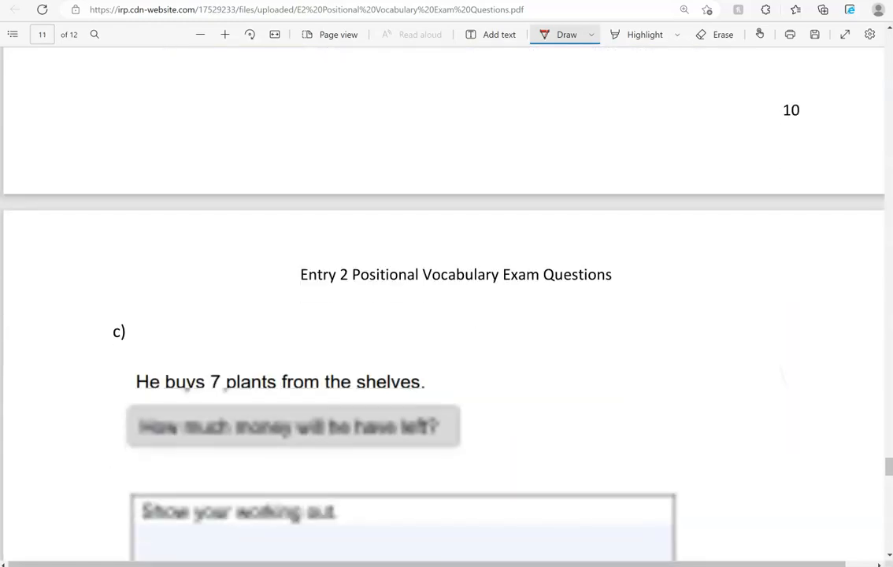
scroll(446, 315, "down", 2)
scroll(446, 315, "down", 1)
scroll(447, 315, "down", 1)
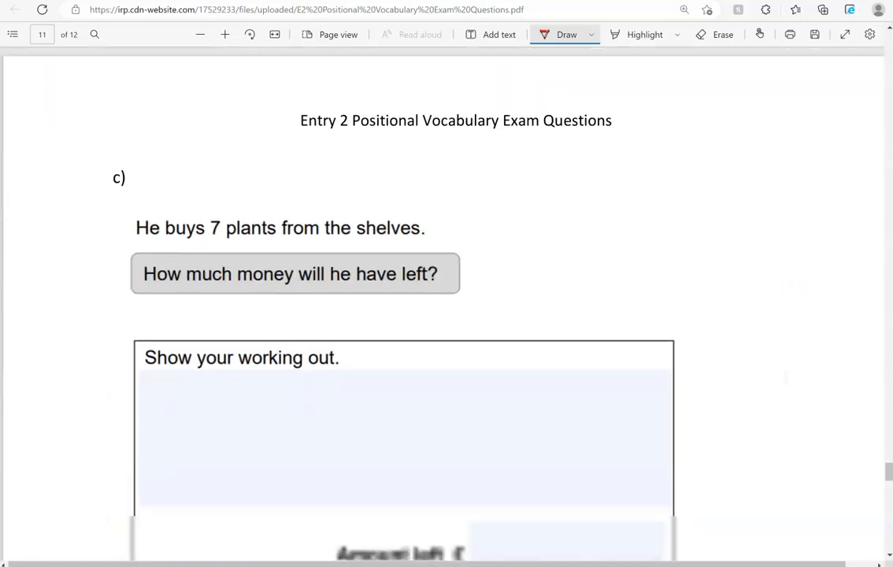
scroll(446, 315, "down", 1)
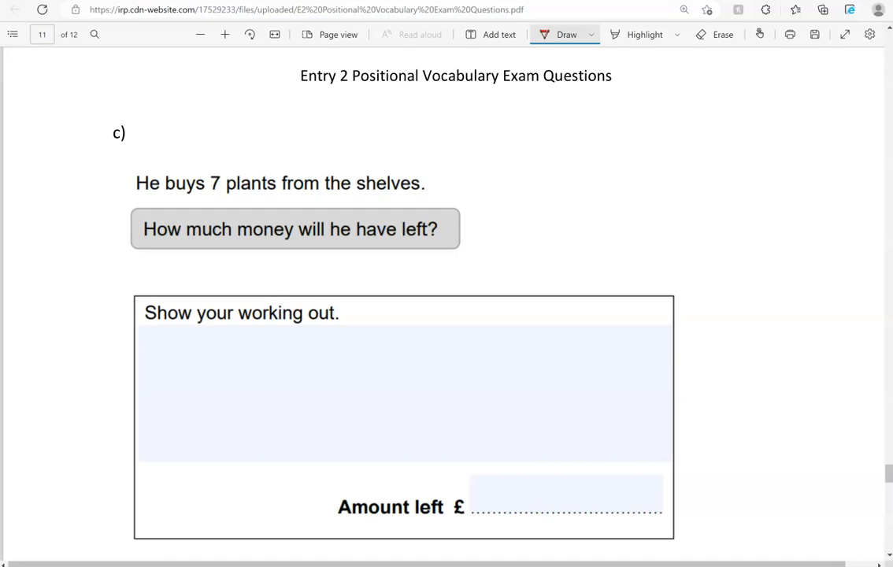
scroll(446, 315, "up", 2)
scroll(446, 315, "up", 1)
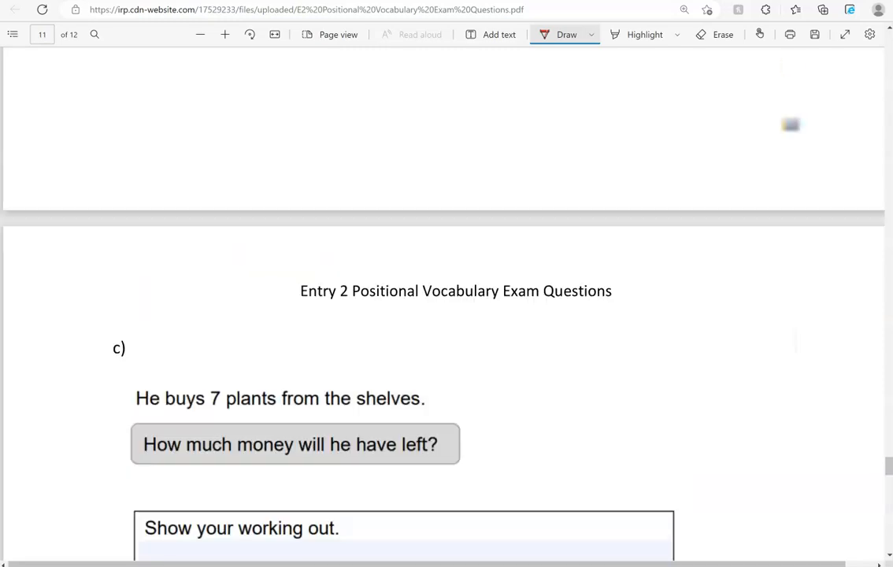
scroll(446, 315, "up", 2)
scroll(447, 315, "up", 2)
scroll(446, 315, "up", 2)
scroll(447, 315, "up", 2)
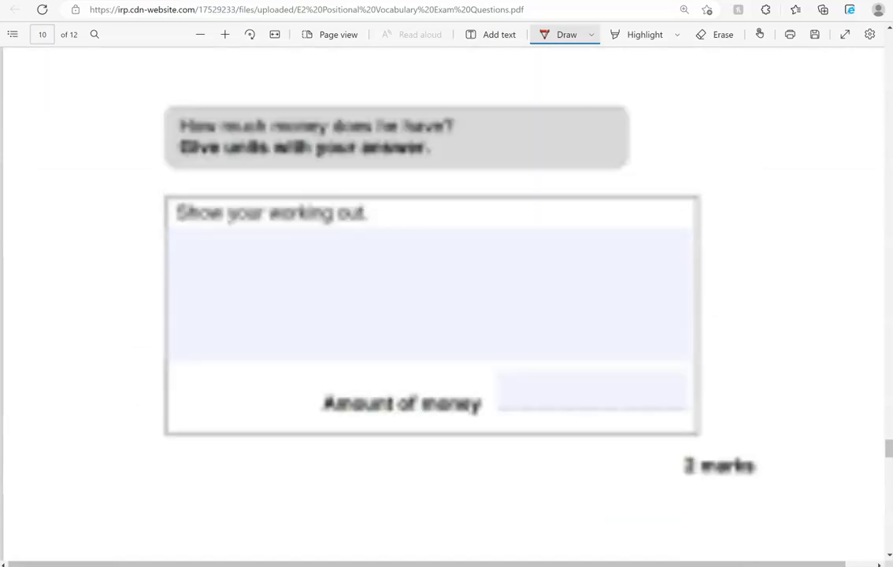
scroll(447, 315, "up", 2)
scroll(446, 315, "up", 2)
scroll(446, 314, "up", 2)
scroll(446, 315, "up", 2)
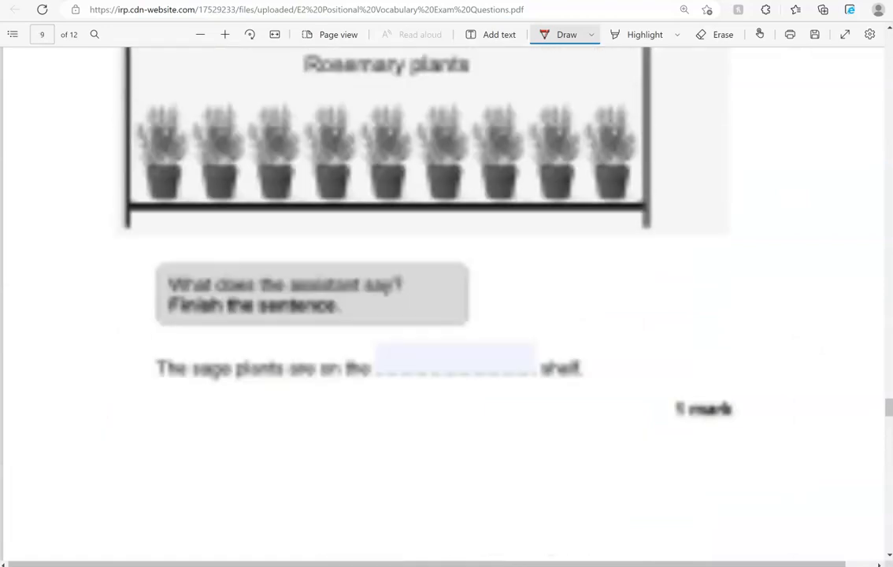
scroll(446, 315, "up", 1)
scroll(447, 315, "up", 1)
scroll(446, 315, "up", 2)
scroll(447, 315, "up", 2)
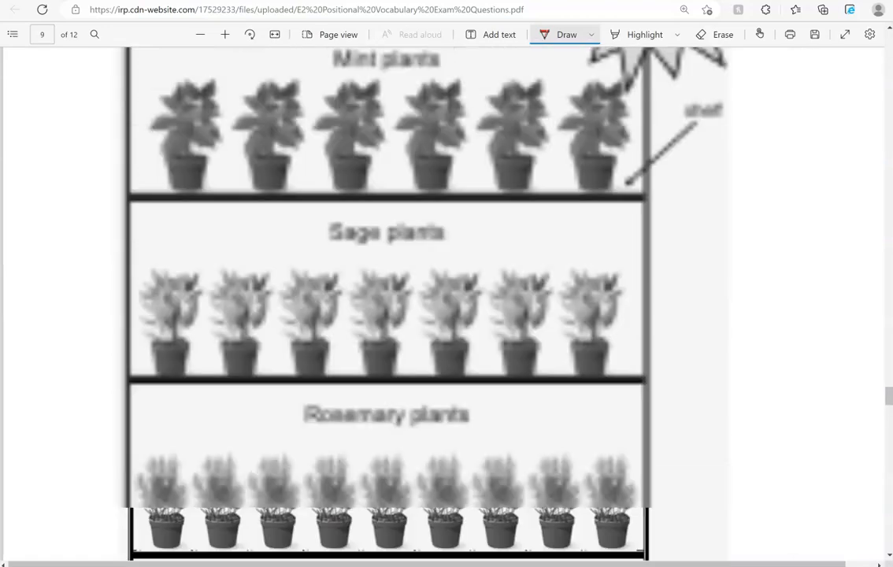
scroll(446, 315, "up", 1)
scroll(447, 315, "up", 1)
scroll(446, 315, "up", 1)
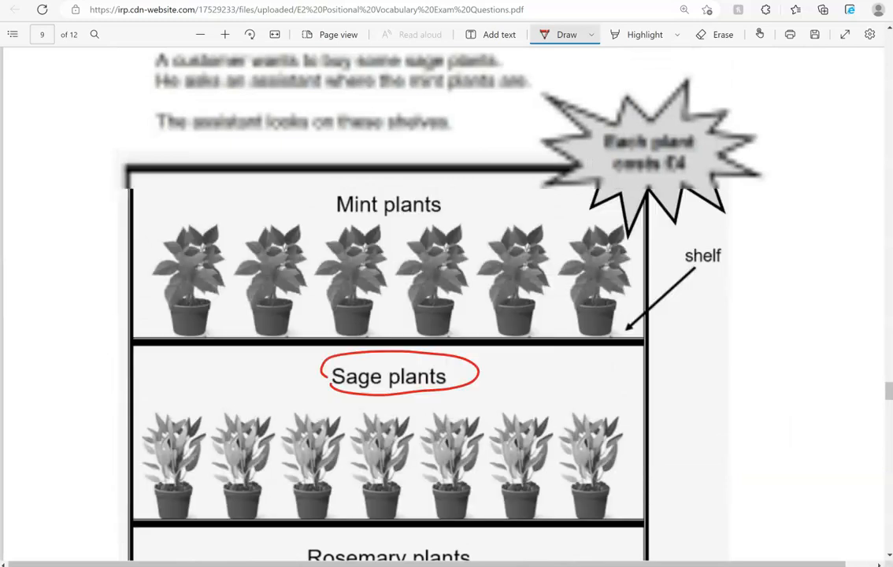
Step: Underline the £4 price per plant in red on the starburst
left_click_drag(664, 180, 693, 176)
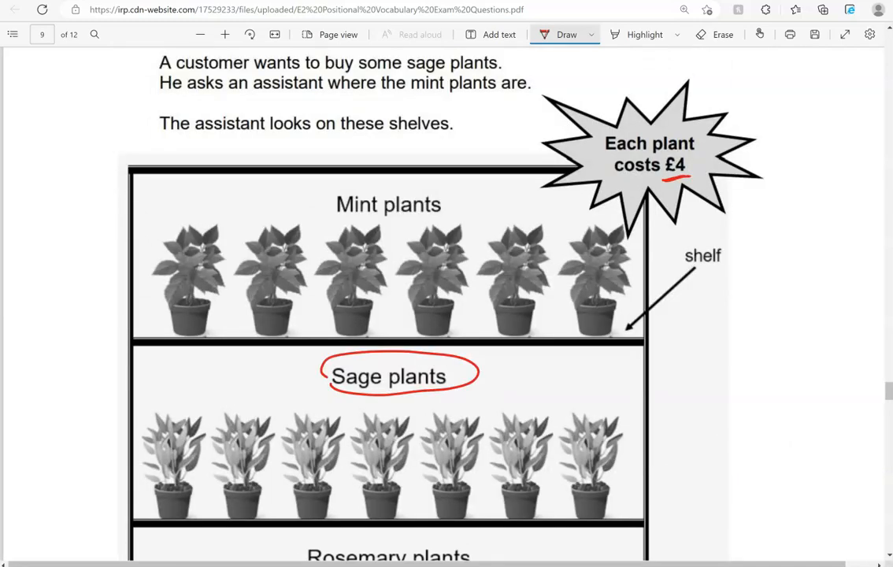
scroll(446, 314, "down", 3)
scroll(446, 315, "down", 2)
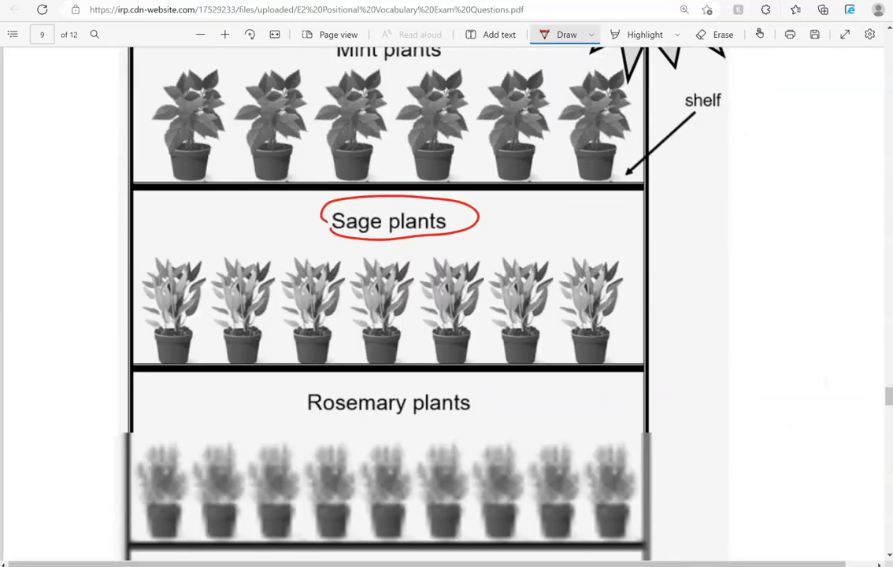
scroll(447, 315, "down", 1)
scroll(447, 315, "down", 3)
scroll(447, 315, "down", 3)
scroll(446, 315, "down", 2)
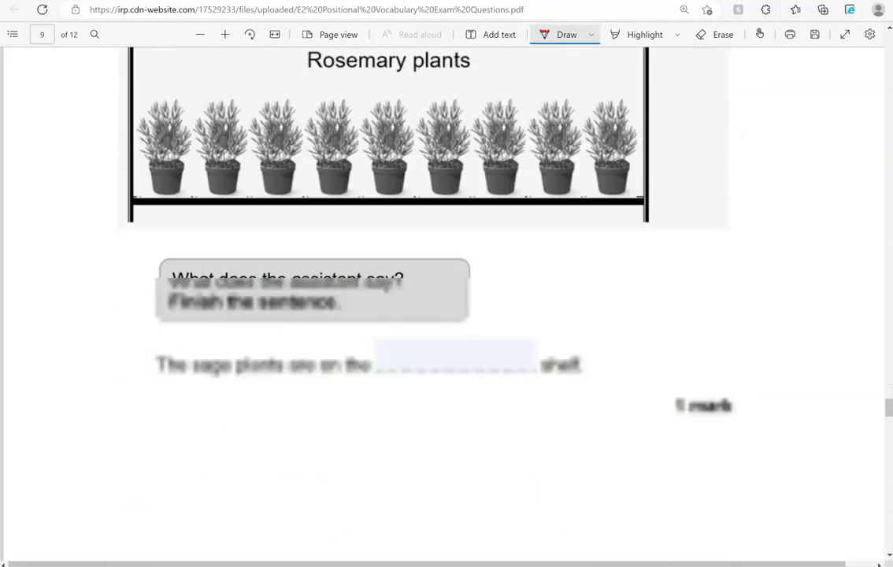
scroll(446, 315, "down", 1)
scroll(447, 315, "down", 1)
scroll(446, 315, "down", 3)
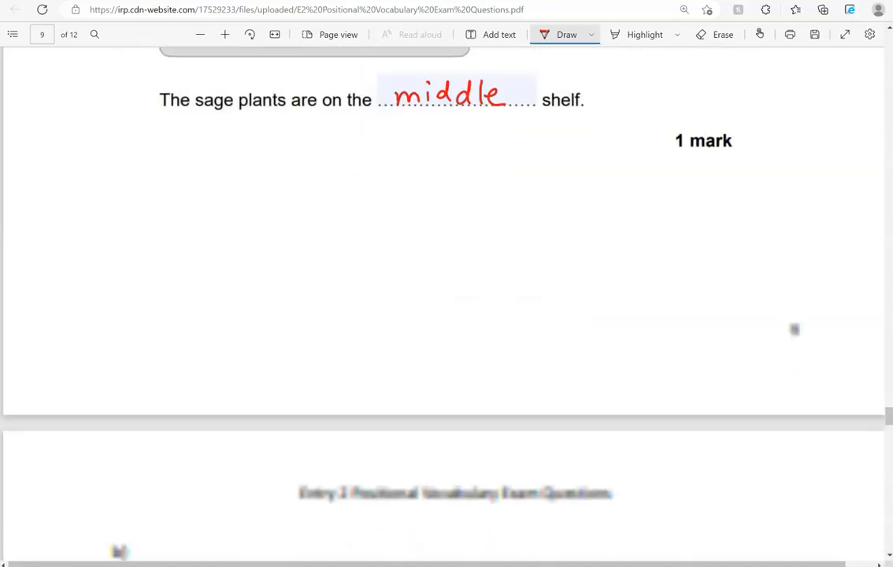
scroll(446, 315, "down", 1)
scroll(446, 314, "down", 2)
scroll(447, 315, "down", 2)
scroll(446, 314, "down", 3)
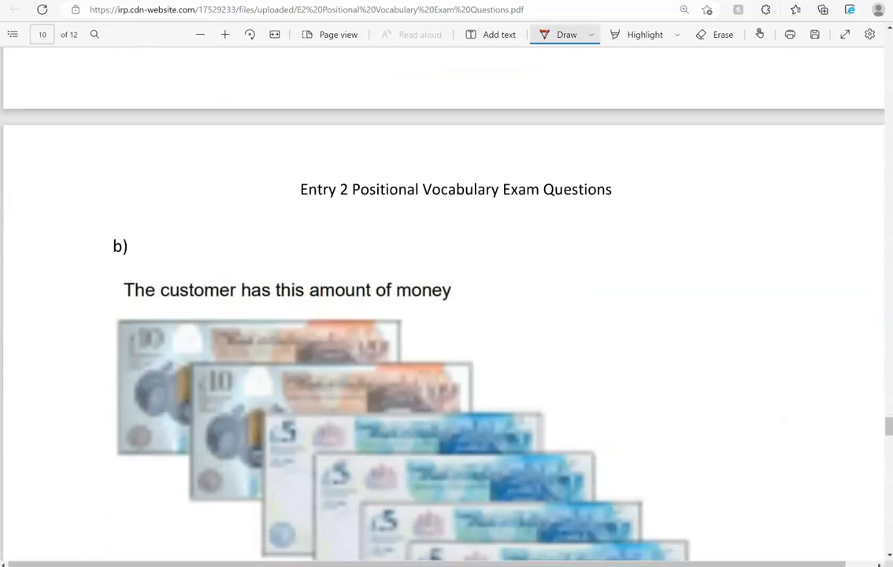
scroll(446, 315, "down", 1)
scroll(447, 314, "down", 2)
scroll(446, 315, "down", 2)
scroll(446, 315, "down", 2)
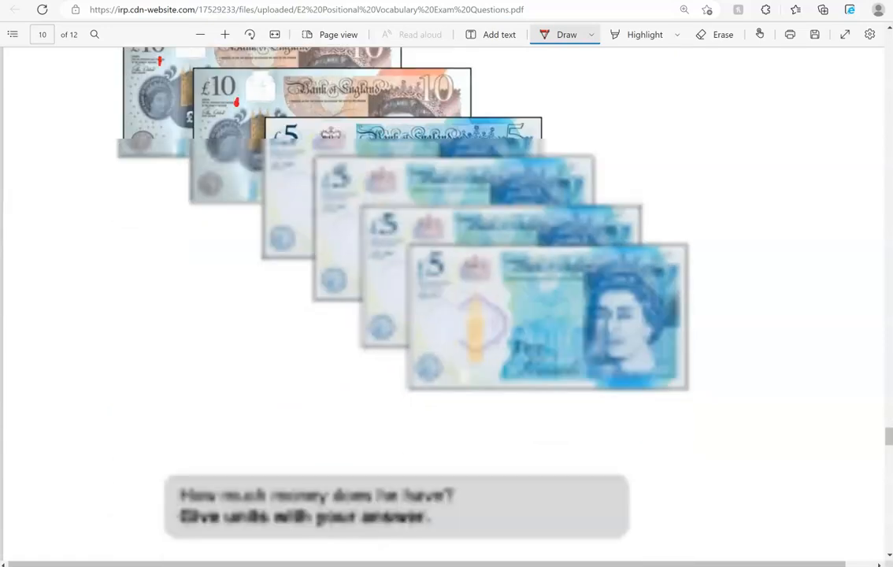
scroll(447, 315, "down", 4)
scroll(446, 315, "down", 1)
scroll(446, 315, "down", 1)
scroll(447, 315, "down", 3)
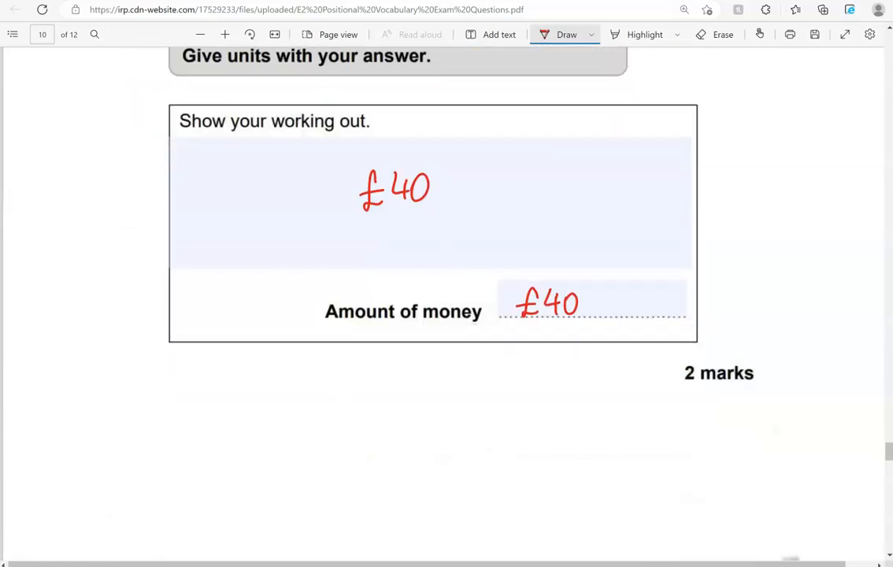
scroll(446, 315, "down", 1)
scroll(446, 315, "down", 2)
scroll(446, 315, "down", 2)
scroll(447, 315, "down", 2)
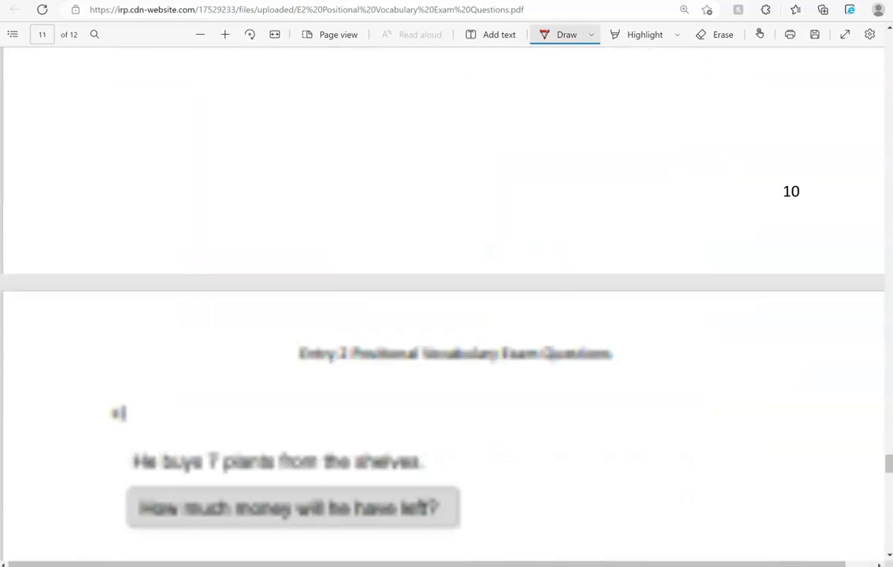
scroll(446, 315, "down", 2)
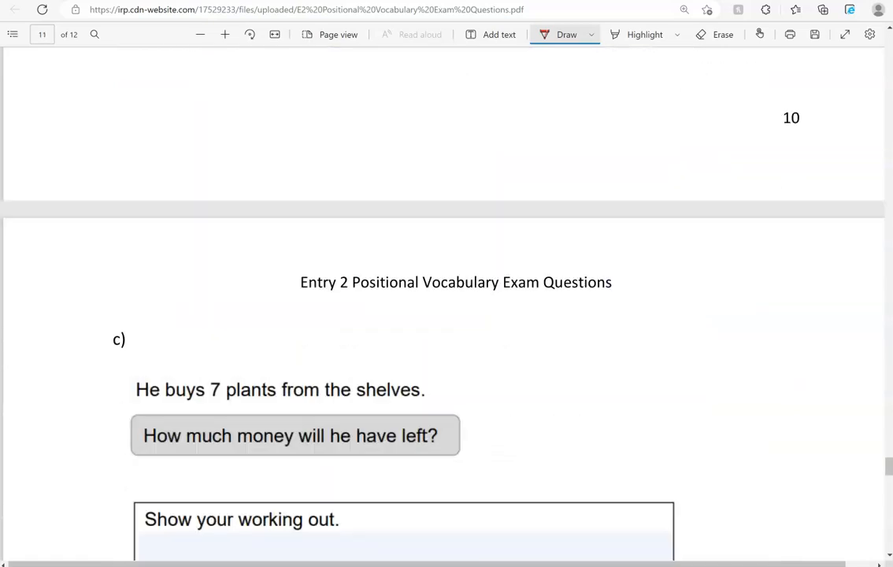
scroll(446, 315, "down", 3)
scroll(446, 314, "down", 2)
scroll(446, 315, "down", 1)
scroll(446, 314, "down", 1)
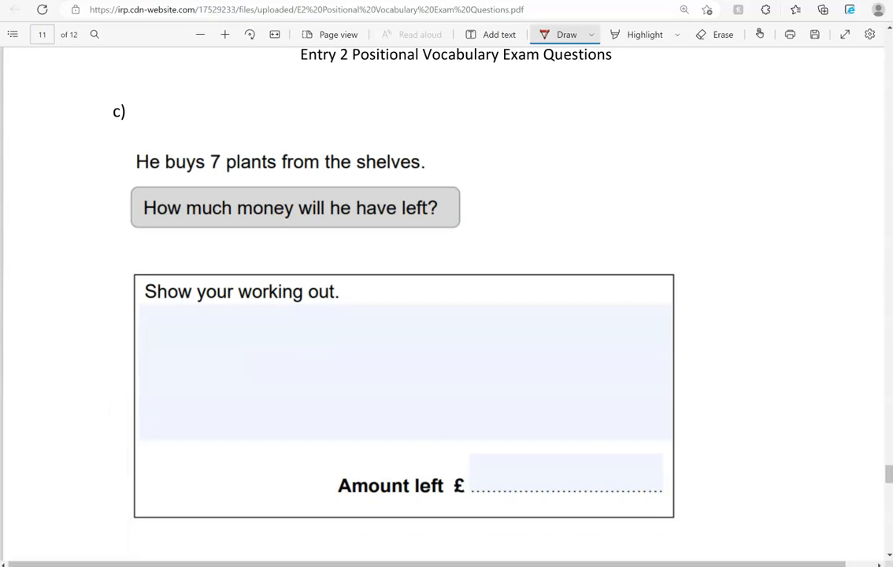
Step: Write the red working 7 × 4 = 28 and 40 − 28 = in the working-out box
mouse_move(317, 319)
left_mouse_down()
mouse_move(340, 321)
mouse_move(334, 342)
mouse_move(366, 340)
left_mouse_up()
mouse_move(366, 325)
left_mouse_down()
mouse_move(352, 340)
mouse_move(398, 334)
mouse_move(394, 344)
mouse_move(434, 330)
left_mouse_up()
left_click_drag(419, 338, 489, 346)
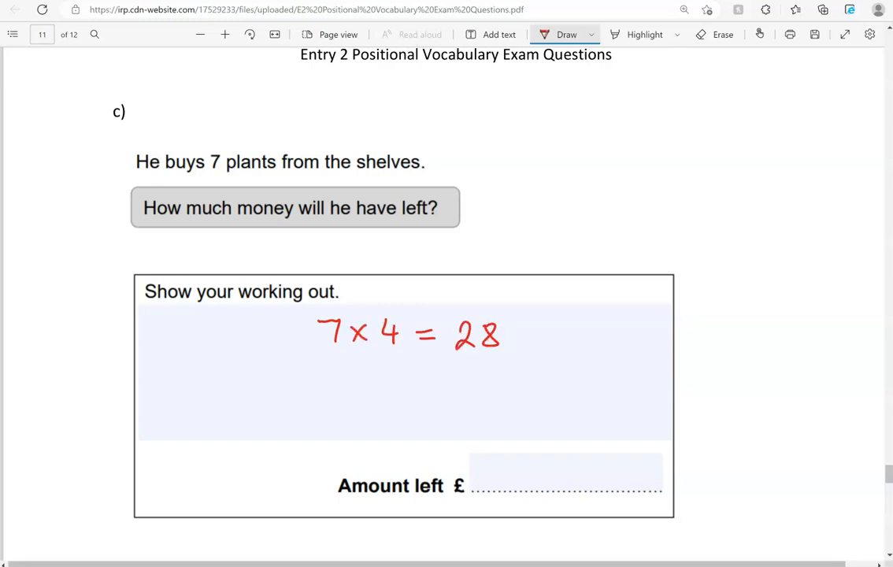
scroll(403, 315, "up", 1)
scroll(403, 314, "up", 1)
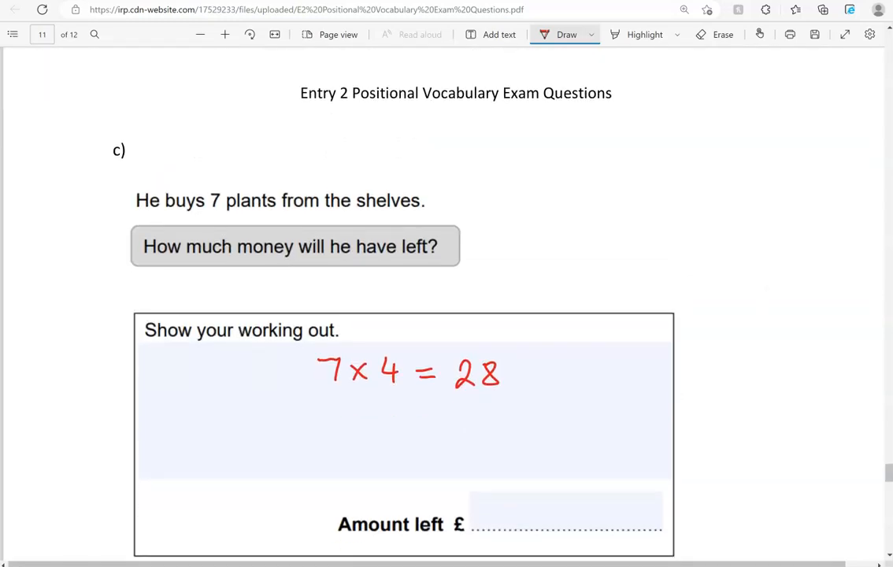
mouse_move(334, 413)
left_mouse_down()
mouse_move(346, 437)
mouse_move(392, 426)
mouse_move(440, 441)
mouse_move(472, 424)
left_mouse_up()
left_click_drag(461, 431, 476, 431)
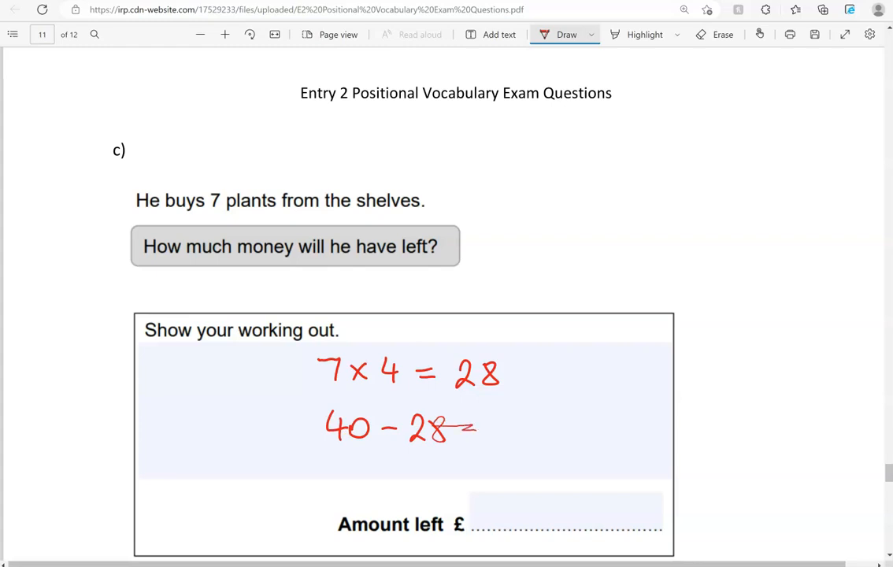
Step: Check 40 − 28 = 12 in the Calculator and put it away
key("alt+Tab")
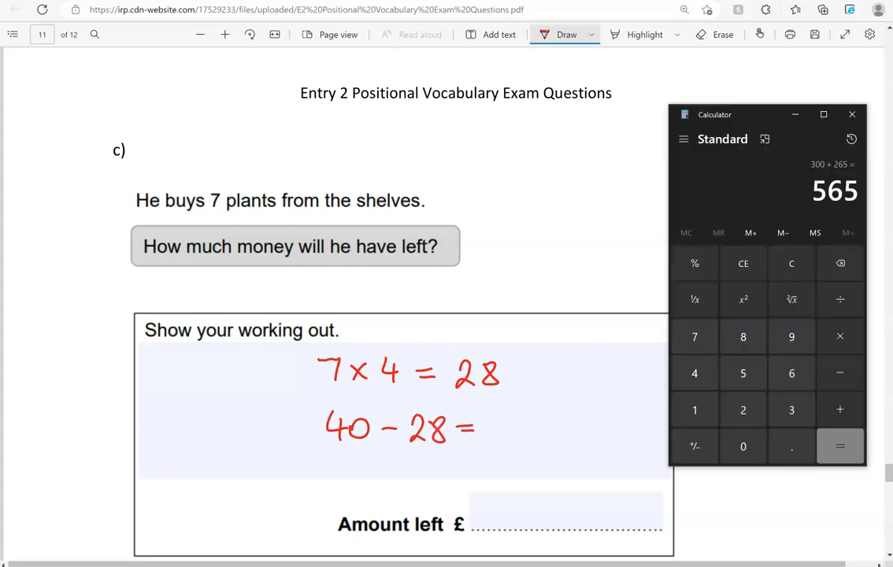
key("Escape")
left_click(695, 373)
left_click(742, 446)
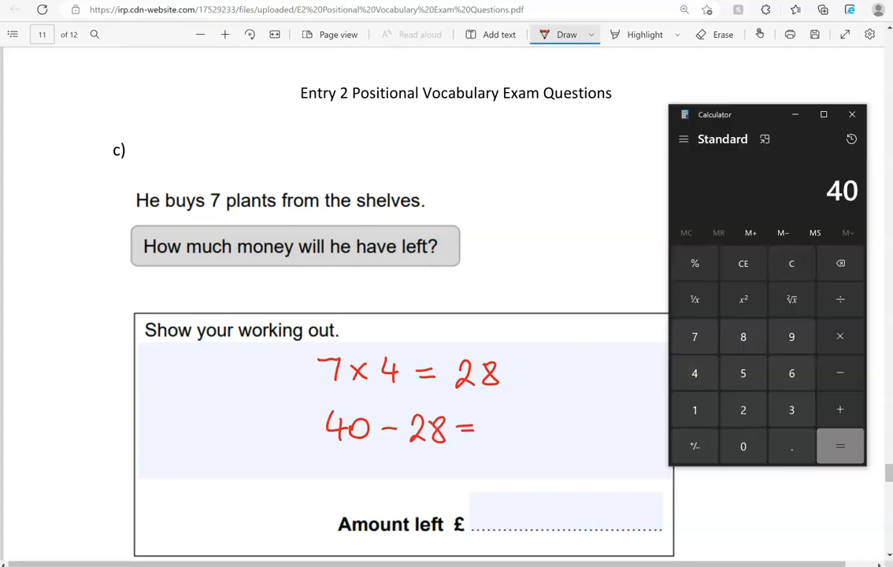
left_click(840, 373)
left_click(742, 409)
left_click(742, 337)
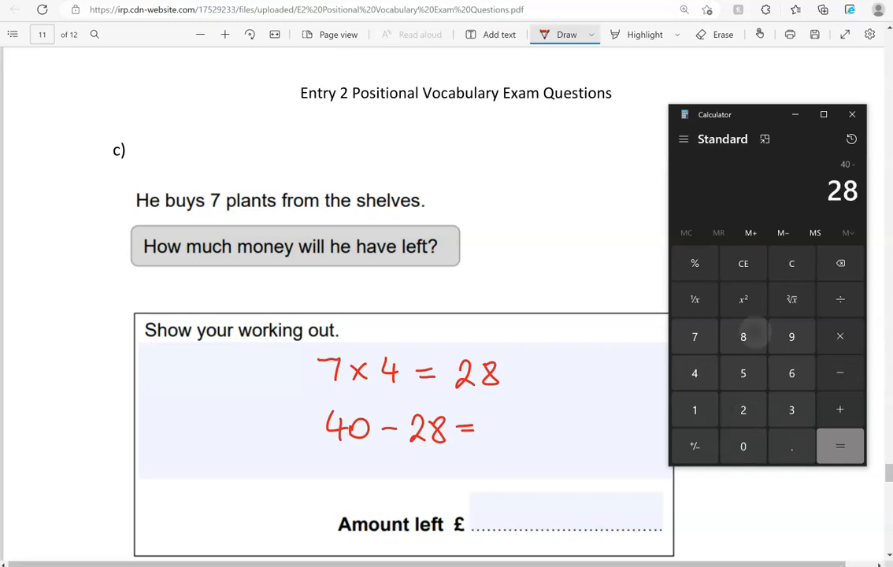
left_click(840, 446)
left_click(795, 114)
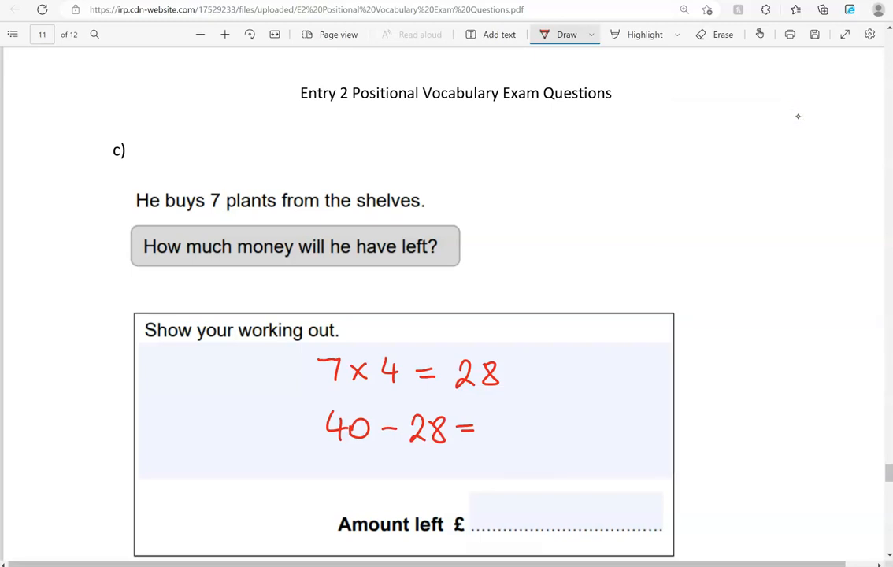
Step: Write 12 after 40 − 28 = and as the amount left in £
mouse_move(489, 416)
left_mouse_down()
mouse_move(490, 439)
mouse_move(519, 439)
left_mouse_up()
mouse_move(489, 504)
left_mouse_down()
mouse_move(493, 529)
mouse_move(521, 526)
left_mouse_up()
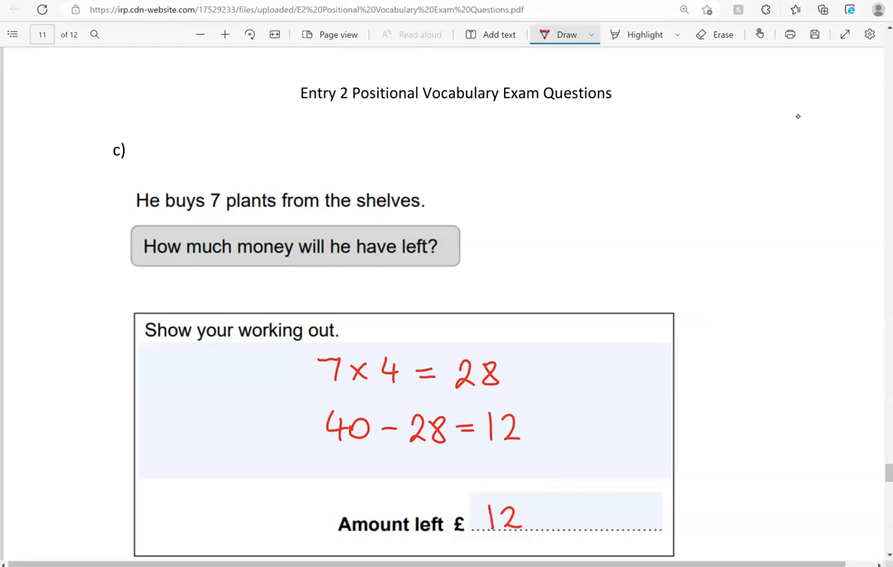
scroll(797, 117, "down", 2)
scroll(797, 116, "down", 2)
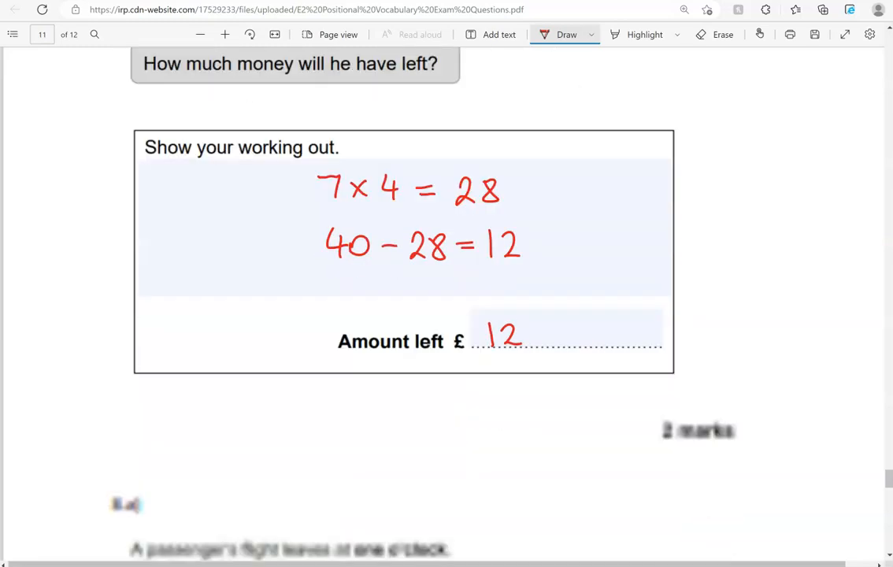
scroll(798, 117, "down", 2)
scroll(797, 117, "down", 2)
scroll(798, 117, "down", 2)
scroll(797, 117, "down", 2)
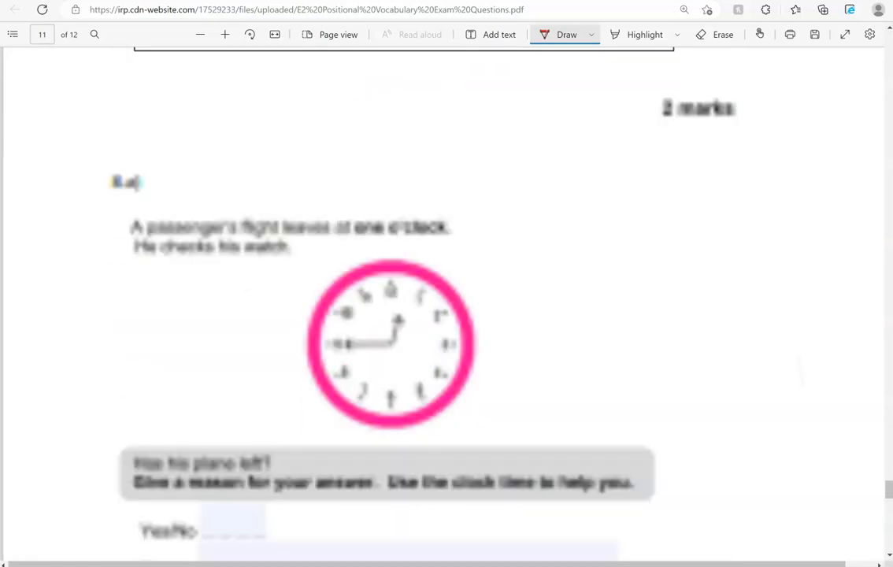
scroll(798, 116, "down", 1)
scroll(797, 117, "down", 1)
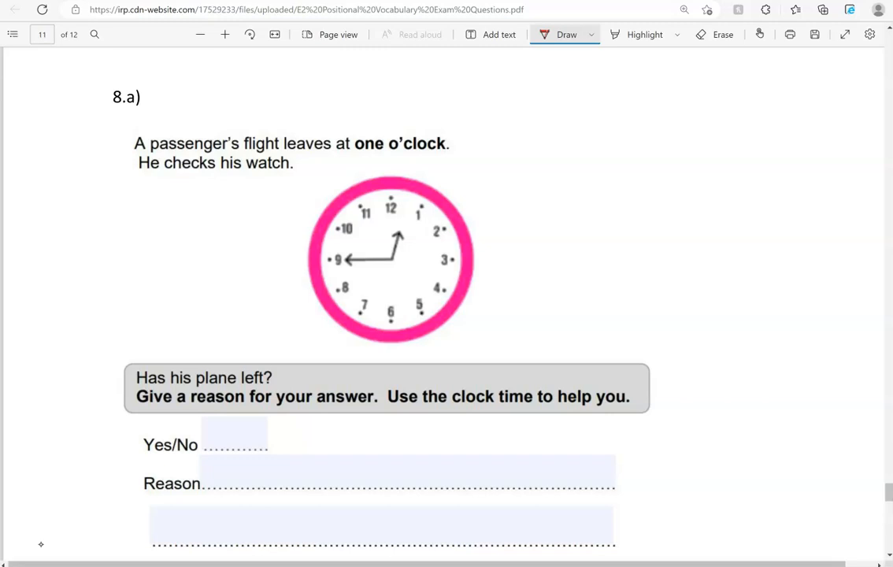
Step: Trace the hour hand toward 1 and the minute hand pointing at 9 in red
left_click_drag(393, 257, 399, 234)
left_click_drag(351, 259, 391, 259)
Step: Write No, then the first reason line "It's not 1 o'clock yet." in red
mouse_move(228, 426)
left_mouse_down()
mouse_move(227, 449)
mouse_move(243, 425)
mouse_move(249, 436)
left_mouse_up()
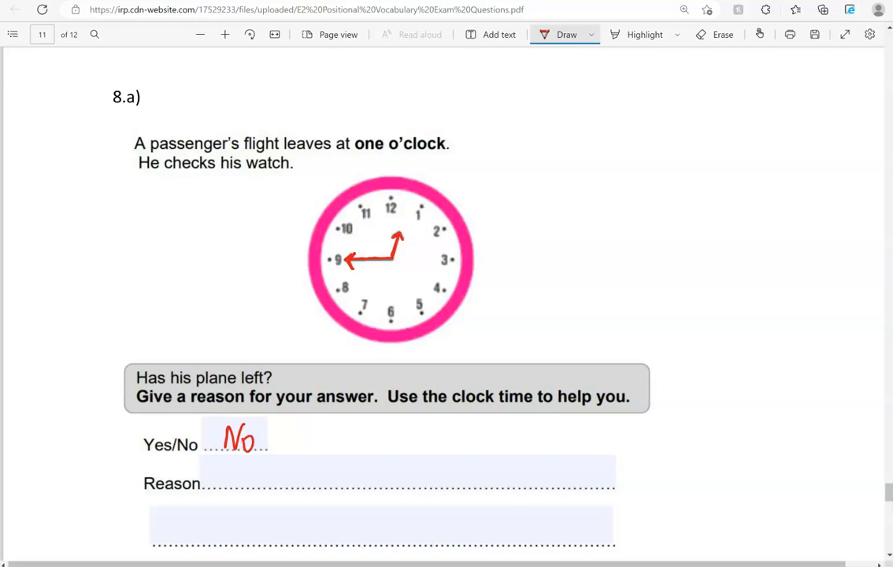
mouse_move(241, 470)
left_mouse_down()
mouse_move(241, 486)
mouse_move(247, 469)
mouse_move(256, 479)
left_mouse_up()
mouse_move(254, 470)
left_mouse_down()
mouse_move(255, 485)
mouse_move(265, 474)
mouse_move(271, 485)
mouse_move(319, 484)
left_mouse_up()
left_click_drag(324, 469, 326, 486)
mouse_move(320, 475)
left_mouse_down()
mouse_move(384, 485)
mouse_move(405, 470)
left_mouse_up()
mouse_move(421, 472)
left_mouse_down()
mouse_move(416, 485)
mouse_move(430, 486)
left_mouse_up()
mouse_move(435, 474)
left_mouse_down()
mouse_move(445, 484)
mouse_move(472, 486)
left_mouse_up()
mouse_move(479, 472)
left_mouse_down()
mouse_move(504, 502)
mouse_move(546, 480)
left_mouse_up()
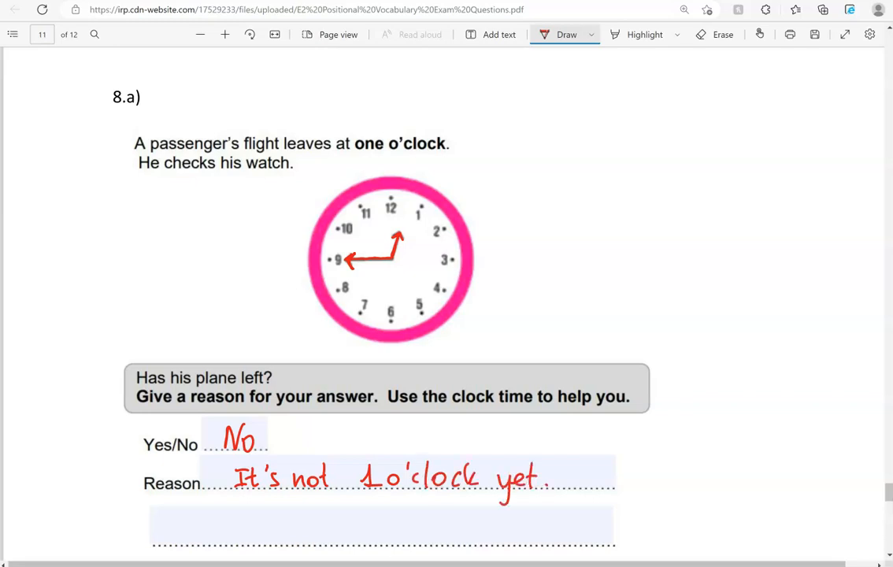
scroll(393, 314, "down", 1)
mouse_move(180, 466)
left_mouse_down()
mouse_move(181, 487)
mouse_move(189, 471)
left_mouse_up()
Step: Write the second reason line "It's quarter to one." in red
mouse_move(193, 468)
left_mouse_down()
mouse_move(196, 487)
mouse_move(200, 474)
mouse_move(203, 487)
mouse_move(242, 488)
mouse_move(251, 503)
left_mouse_up()
mouse_move(256, 475)
left_mouse_down()
mouse_move(267, 487)
mouse_move(295, 487)
left_mouse_up()
mouse_move(303, 464)
left_mouse_down()
mouse_move(309, 486)
mouse_move(370, 487)
mouse_move(376, 476)
mouse_move(386, 485)
mouse_move(476, 484)
left_mouse_up()
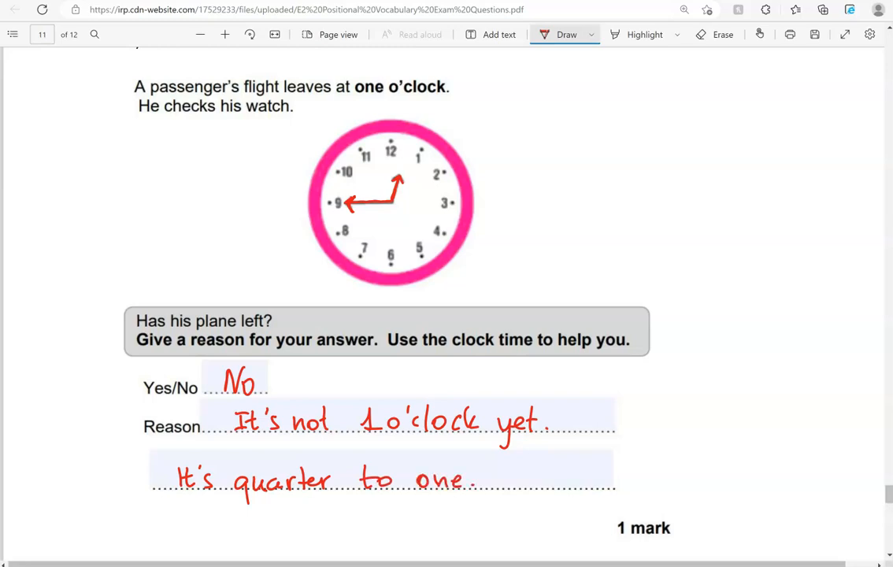
scroll(393, 315, "down", 3)
scroll(394, 315, "down", 3)
scroll(393, 315, "down", 3)
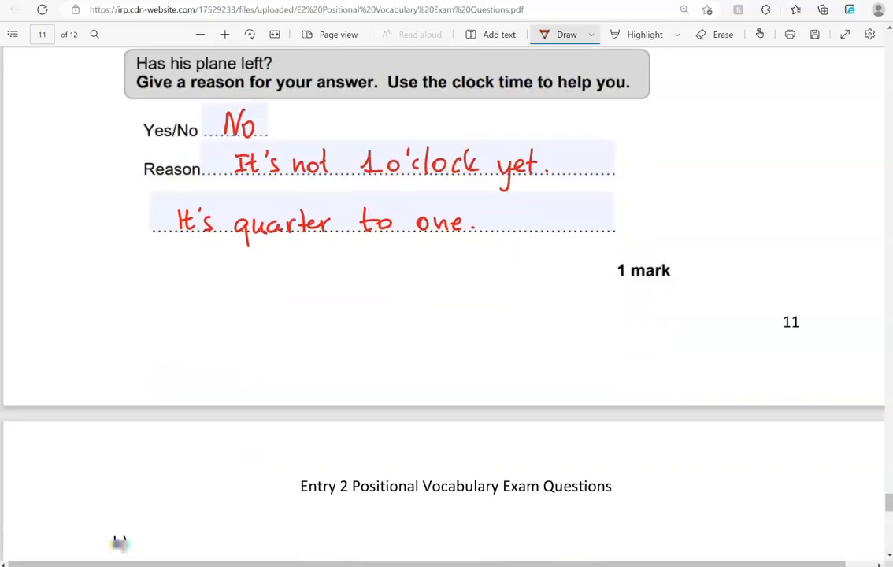
scroll(394, 315, "down", 2)
scroll(393, 315, "down", 3)
scroll(394, 314, "down", 2)
scroll(393, 315, "down", 2)
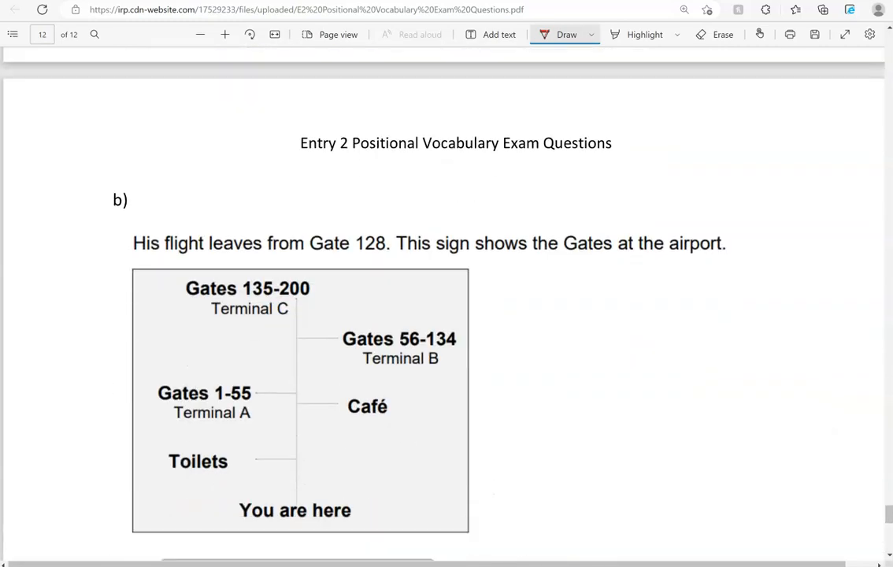
scroll(393, 315, "down", 3)
scroll(394, 315, "down", 1)
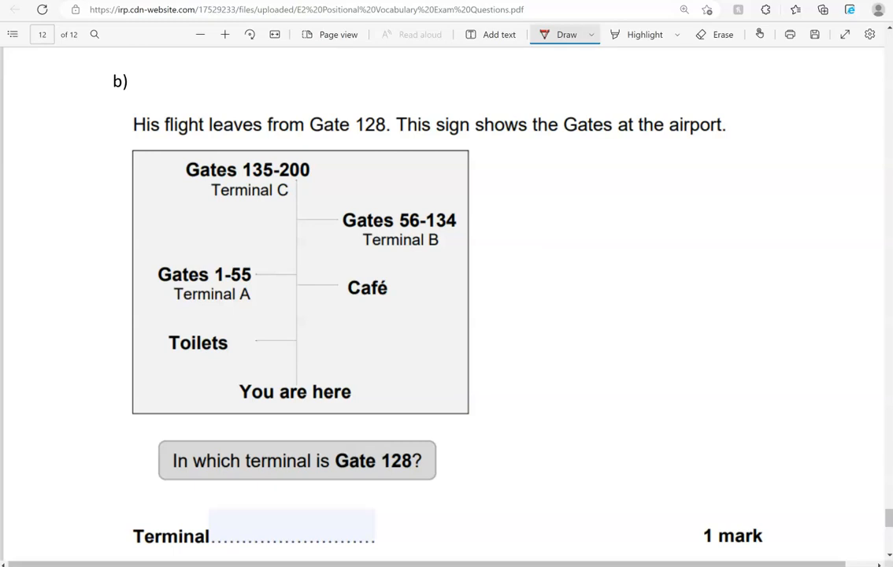
Step: Underline Terminal B on the gates sign and write B on the Terminal line
left_click_drag(360, 247, 441, 245)
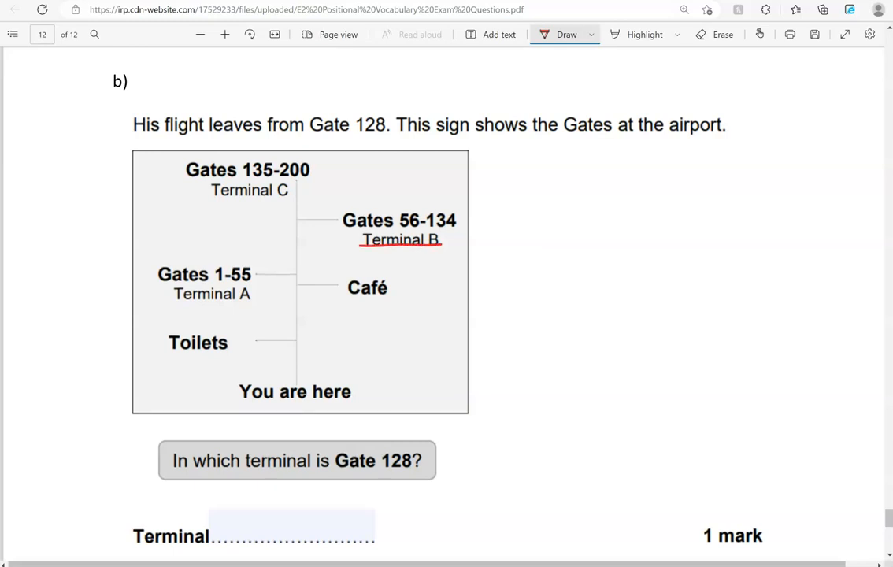
mouse_move(277, 518)
left_mouse_down()
mouse_move(277, 540)
mouse_move(298, 539)
left_mouse_up()
scroll(446, 315, "down", 3)
scroll(446, 315, "down", 3)
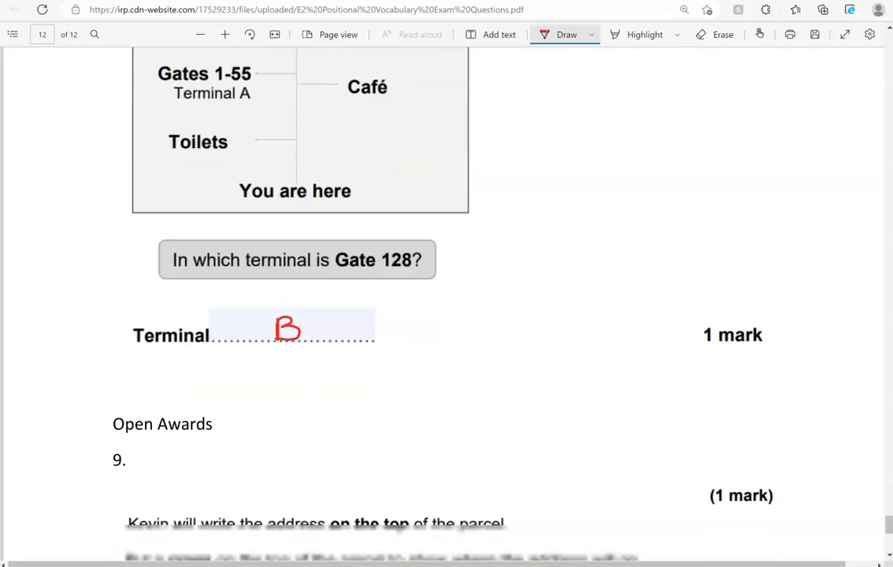
scroll(446, 315, "down", 3)
scroll(446, 315, "down", 3)
scroll(447, 315, "down", 2)
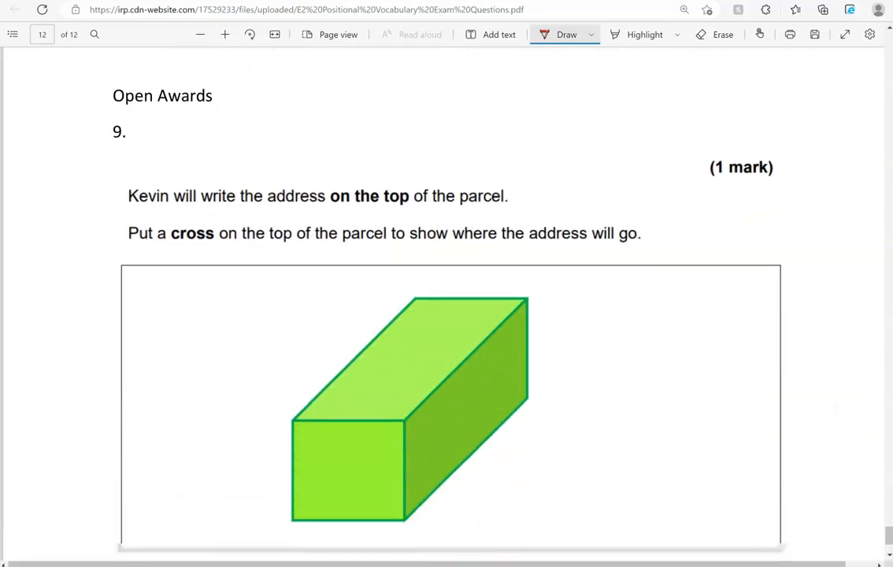
scroll(446, 315, "down", 2)
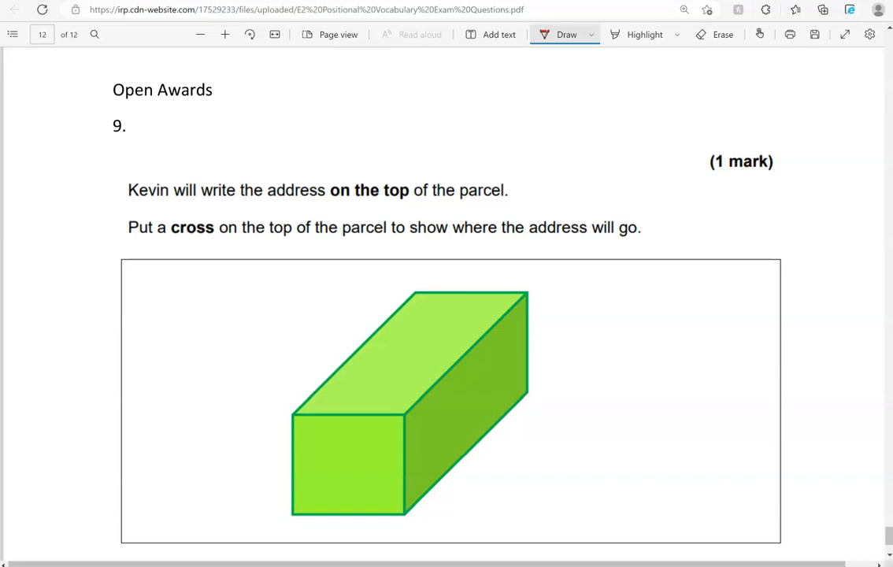
Step: Draw a red X on the top face of the green parcel
mouse_move(425, 345)
left_mouse_down()
mouse_move(403, 364)
mouse_move(423, 366)
left_mouse_up()
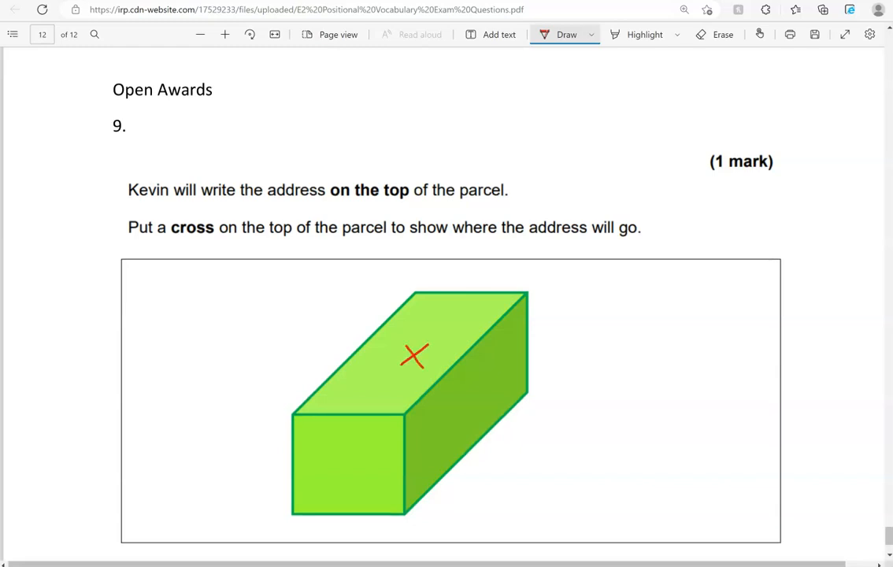